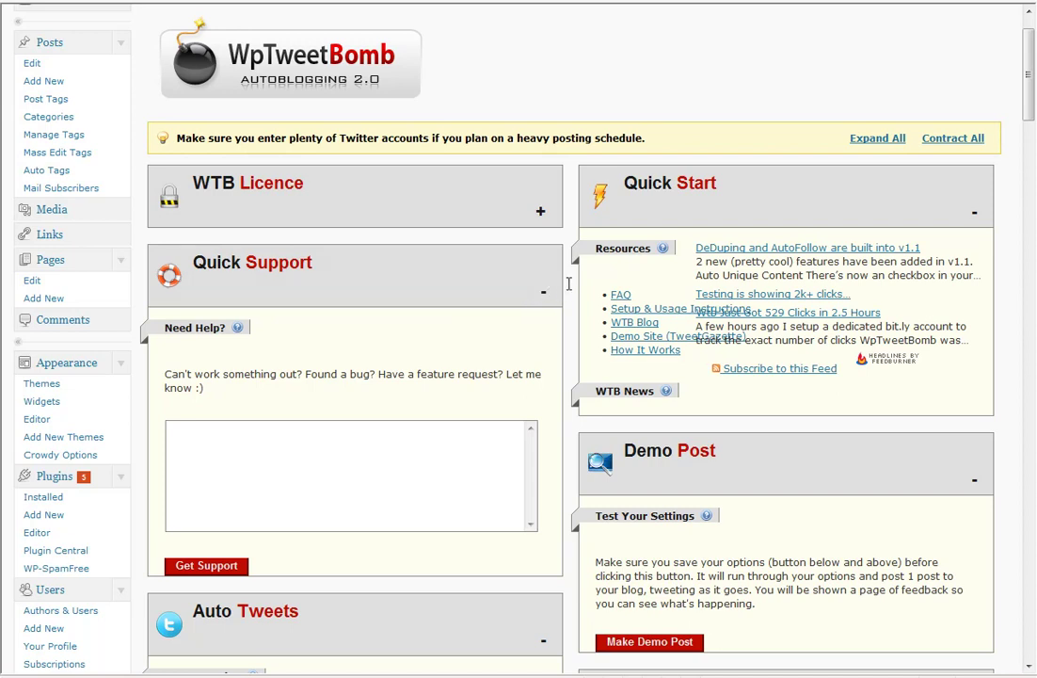
# Step: Review the posting options, highlighting 'Only WpTweetBomb Posts' and 'All Posts To Blog'
pyautogui.scroll(-1, 569, 181)
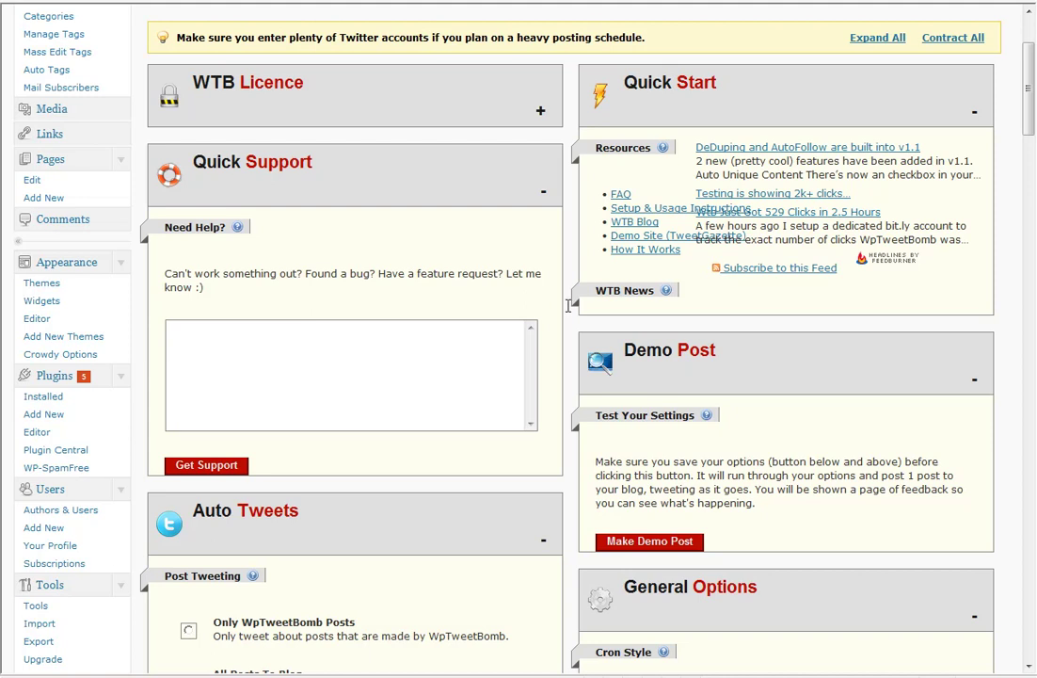
pyautogui.scroll(-2, 569, 306)
pyautogui.scroll(-1, 568, 304)
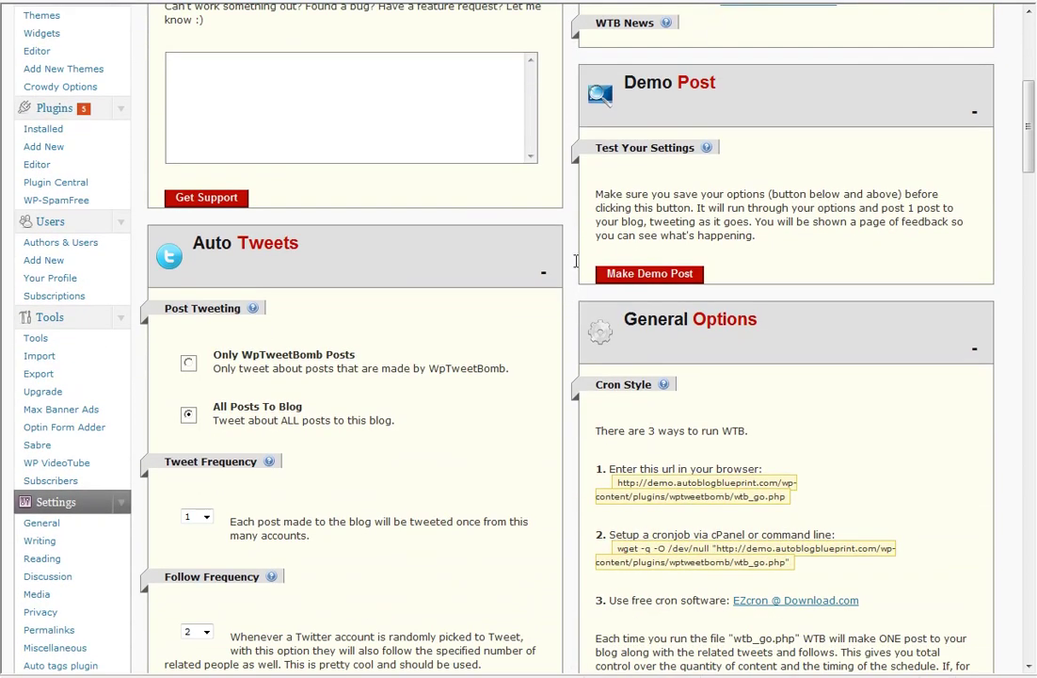
pyautogui.scroll(-3, 569, 269)
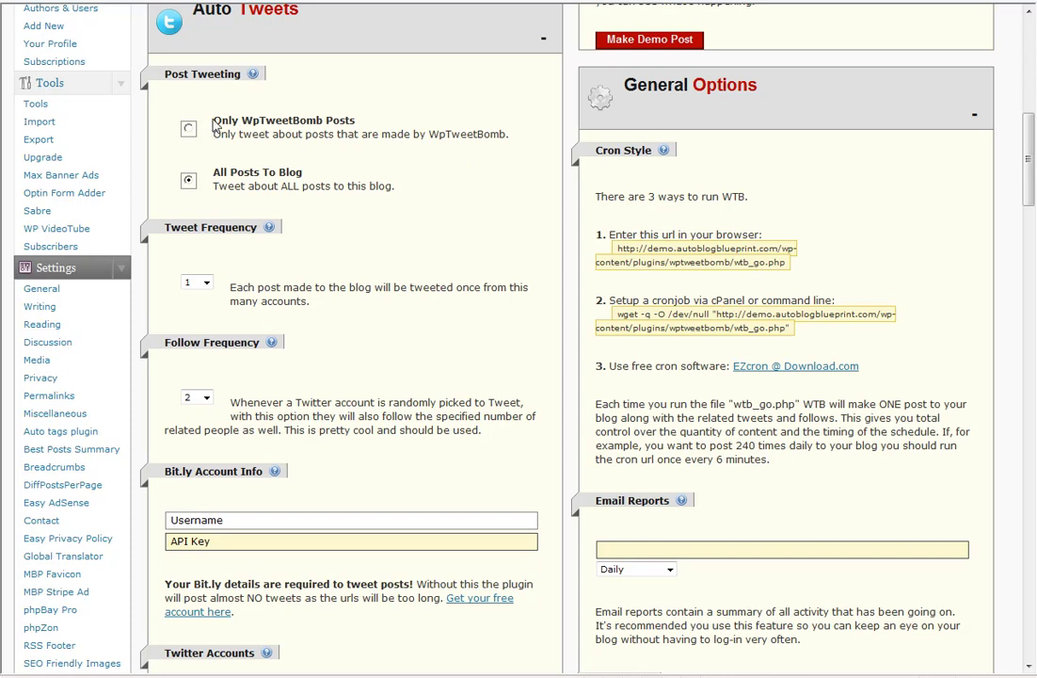
pyautogui.moveTo(213, 120)
pyautogui.mouseDown()
pyautogui.moveTo(356, 120)
pyautogui.moveTo(336, 144)
pyautogui.mouseUp()
pyautogui.moveTo(215, 171); pyautogui.dragTo(323, 167)
# Step: Check the available tweet frequency values, leaving the frequency at 1
pyautogui.scroll(-1, 356, 213)
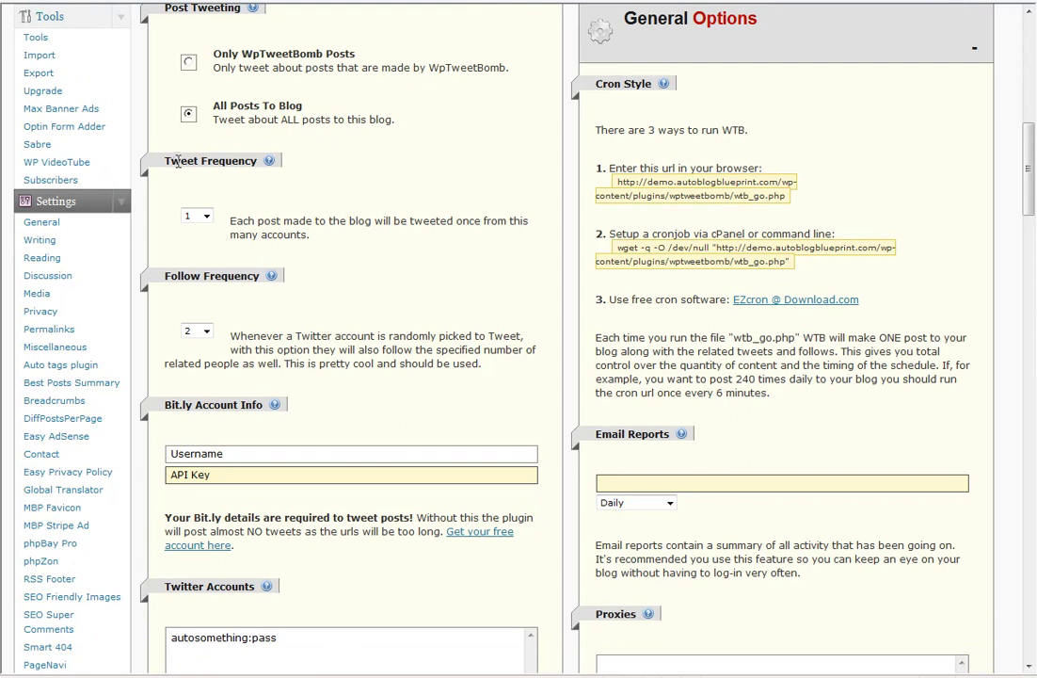
pyautogui.click(207, 217)
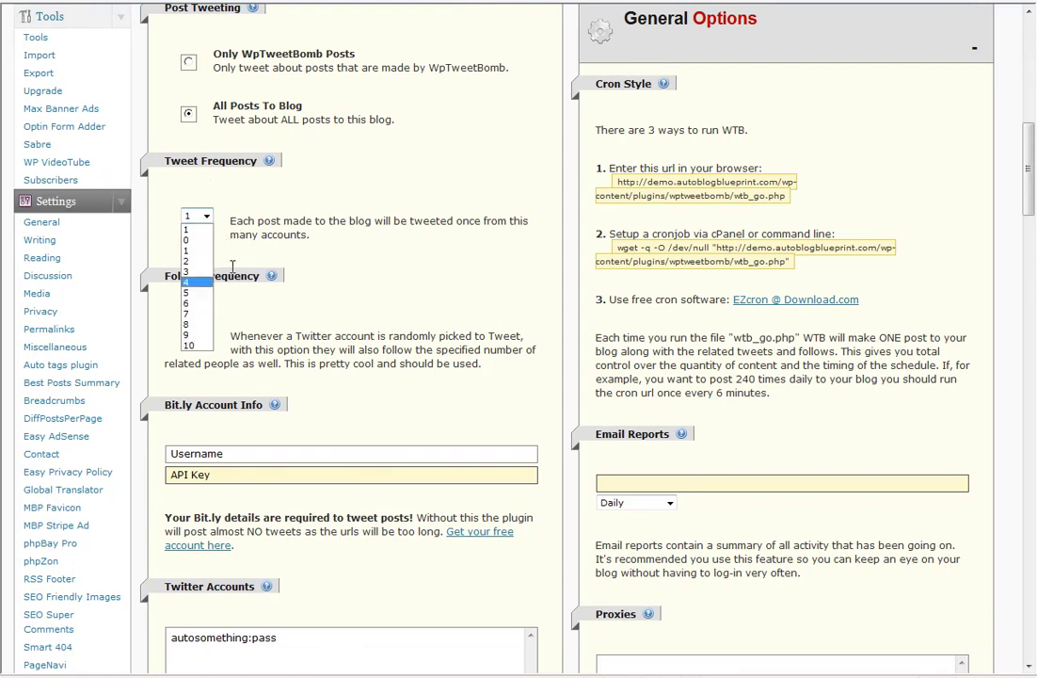
pyautogui.click(353, 265)
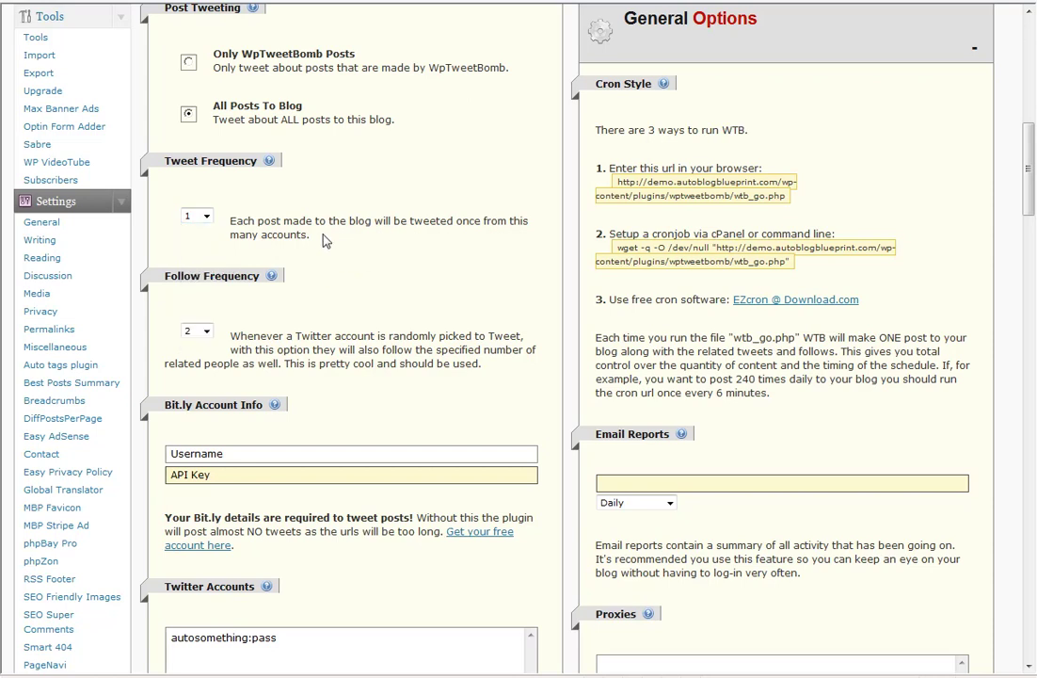
pyautogui.scroll(-2, 335, 225)
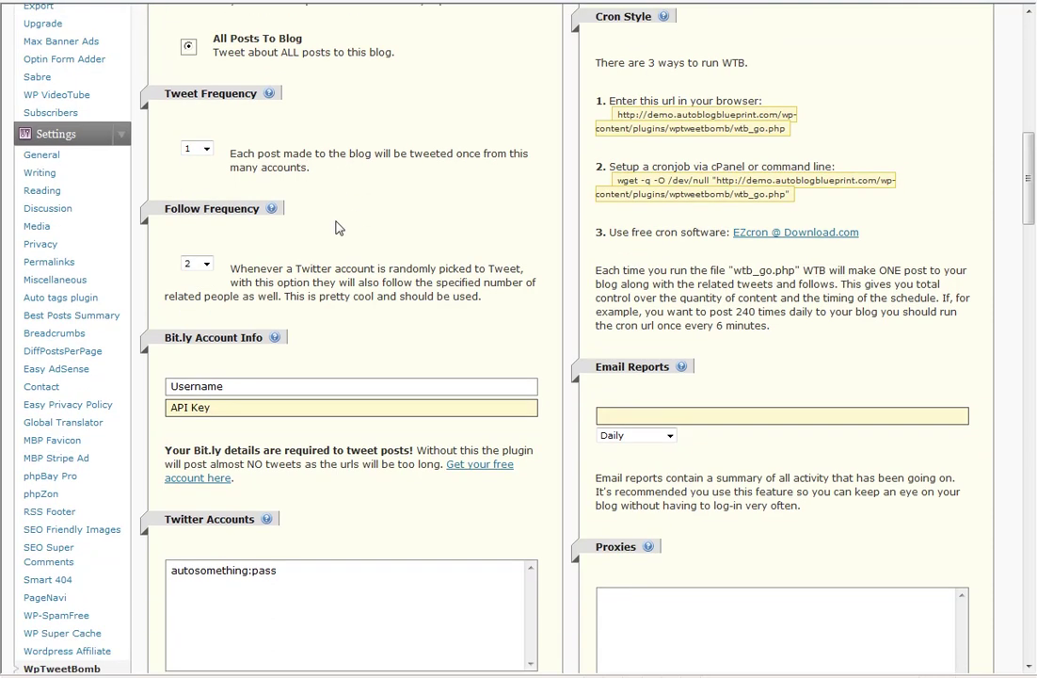
pyautogui.scroll(-1, 349, 219)
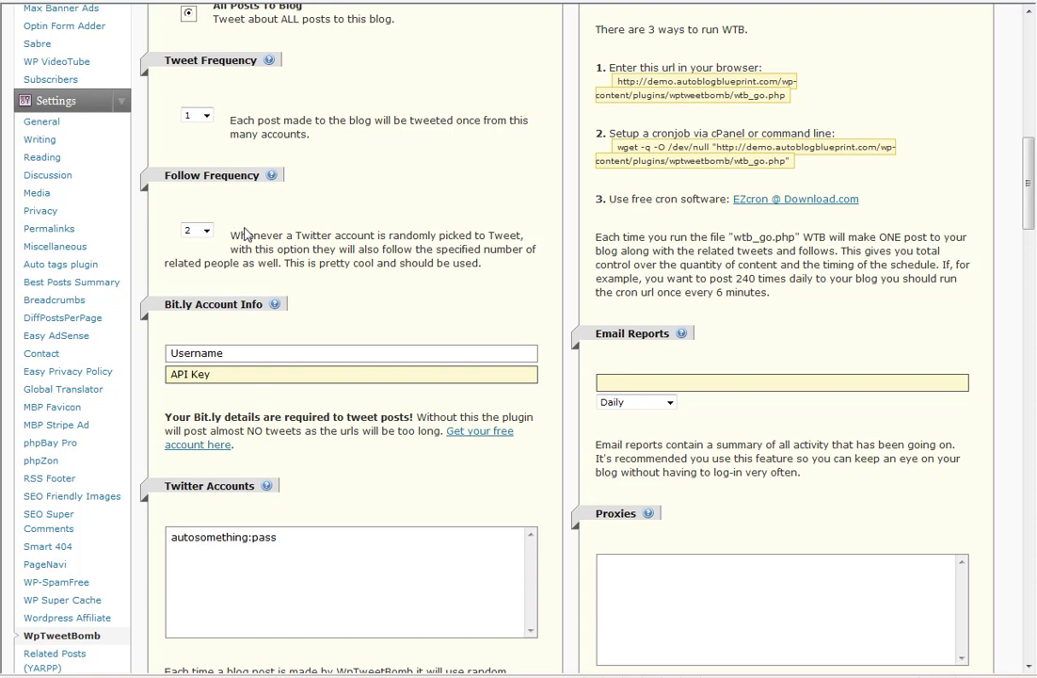
# Step: Look over the Twitter Accounts field, leaving it unchanged
pyautogui.scroll(-2, 255, 228)
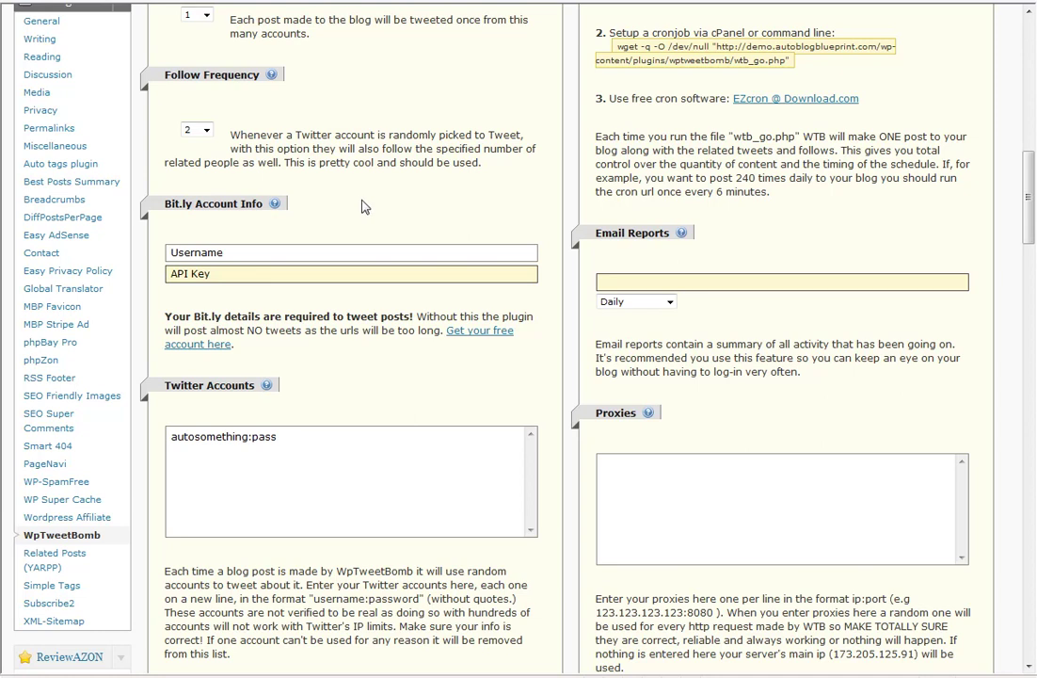
pyautogui.scroll(-2, 365, 199)
pyautogui.scroll(-3, 376, 217)
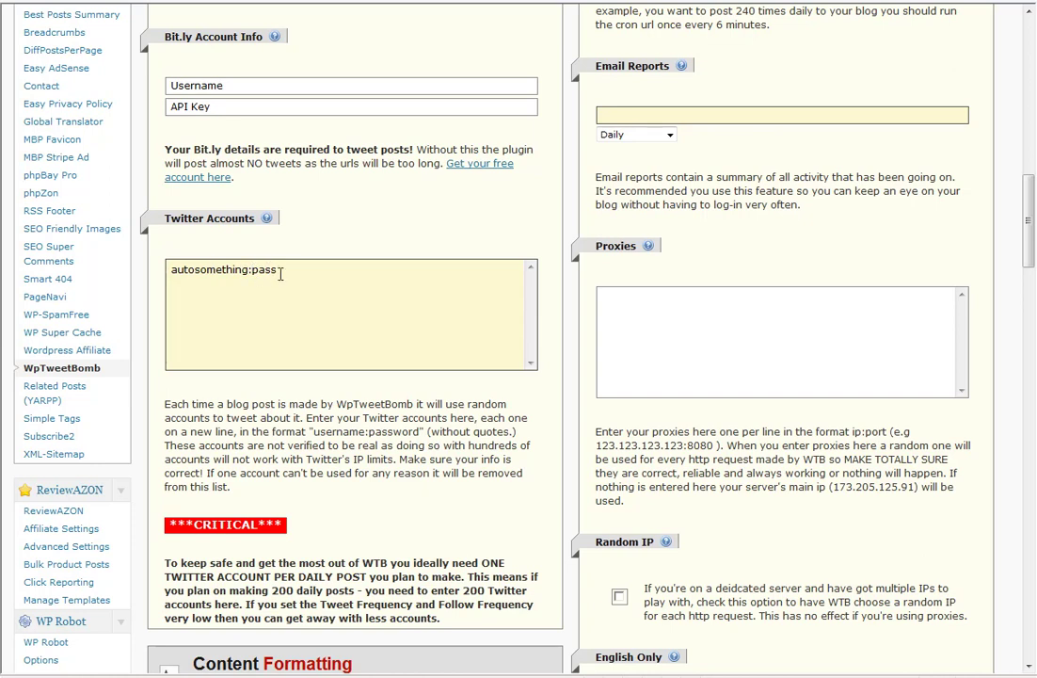
pyautogui.click(544, 220)
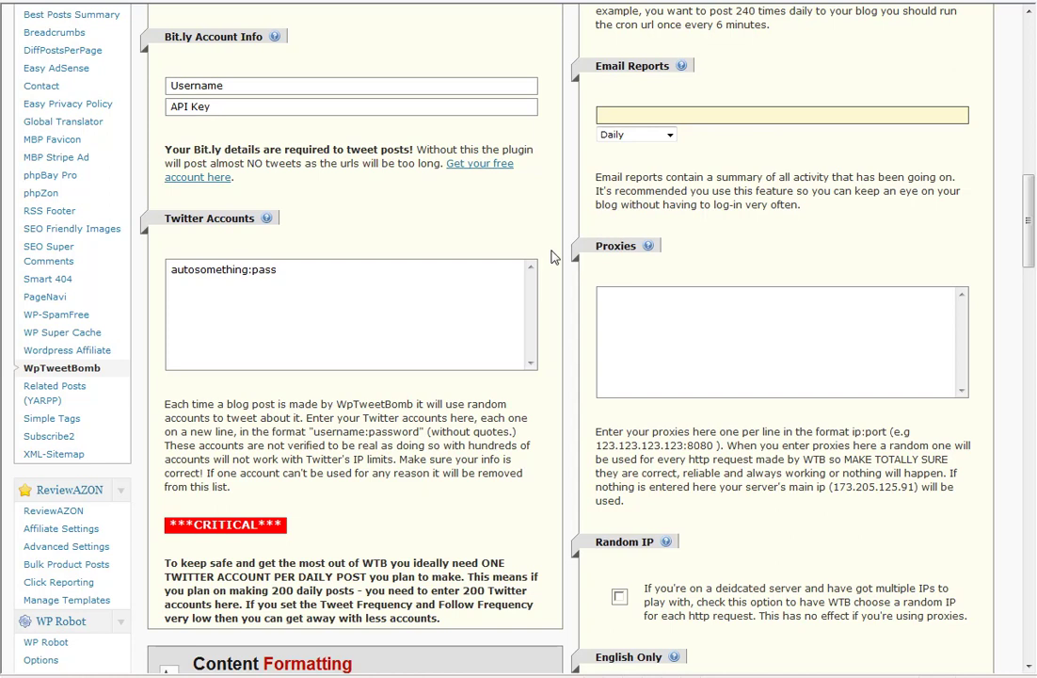
pyautogui.scroll(-1, 554, 256)
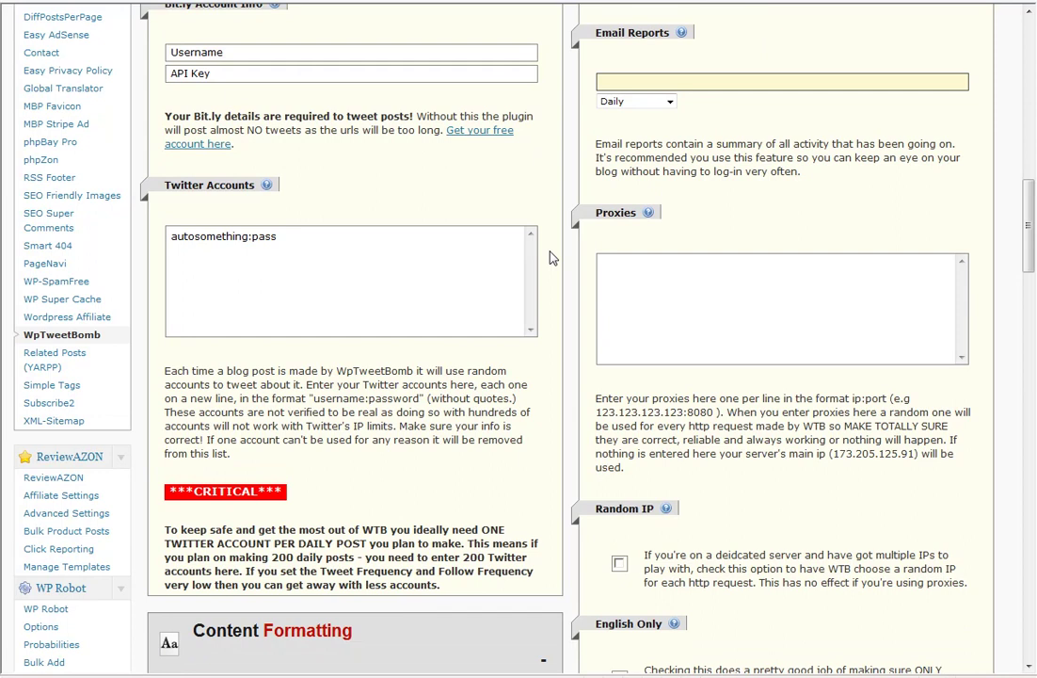
# Step: Locate and highlight the cron URL used for running WTB
pyautogui.scroll(5, 555, 258)
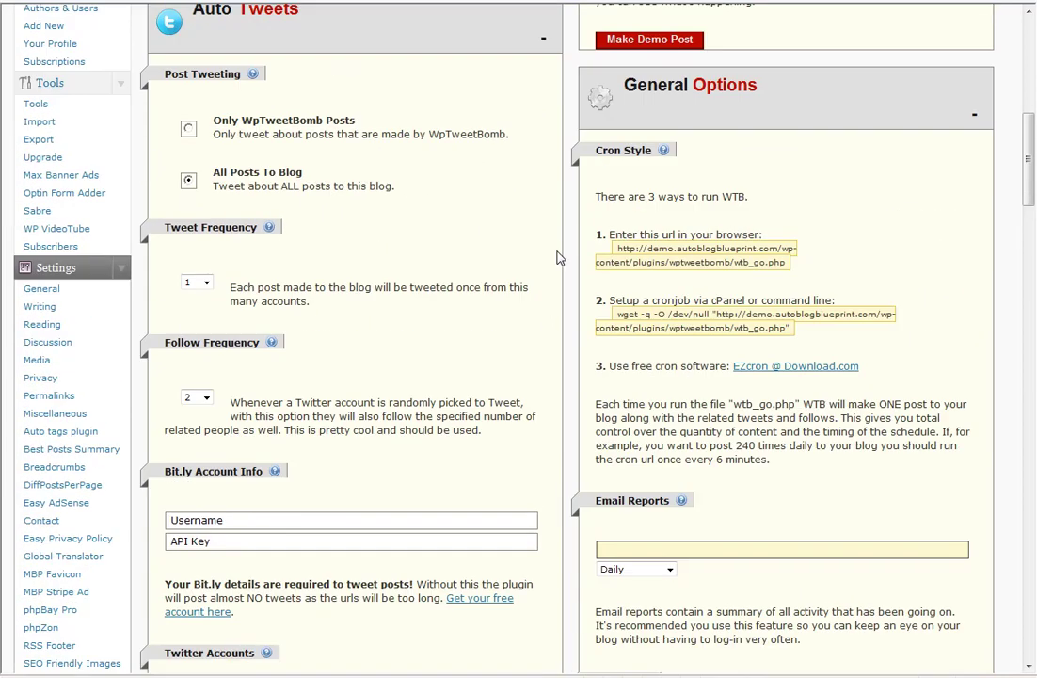
pyautogui.scroll(2, 558, 256)
pyautogui.scroll(-1, 561, 256)
pyautogui.scroll(-3, 561, 256)
pyautogui.scroll(-1, 565, 252)
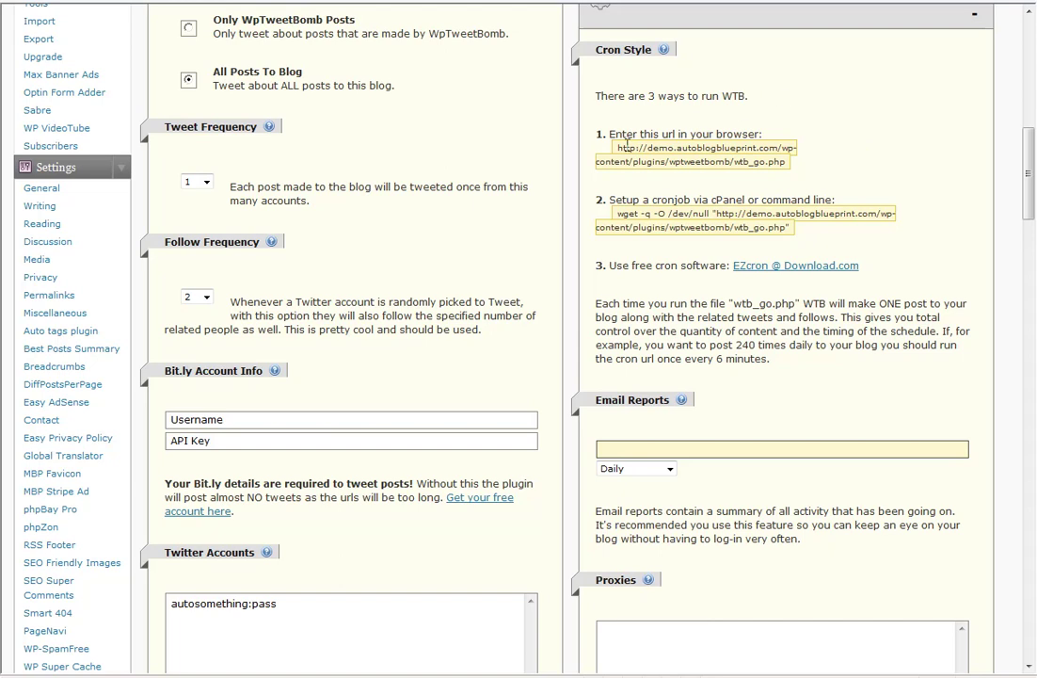
pyautogui.moveTo(620, 147); pyautogui.dragTo(790, 161)
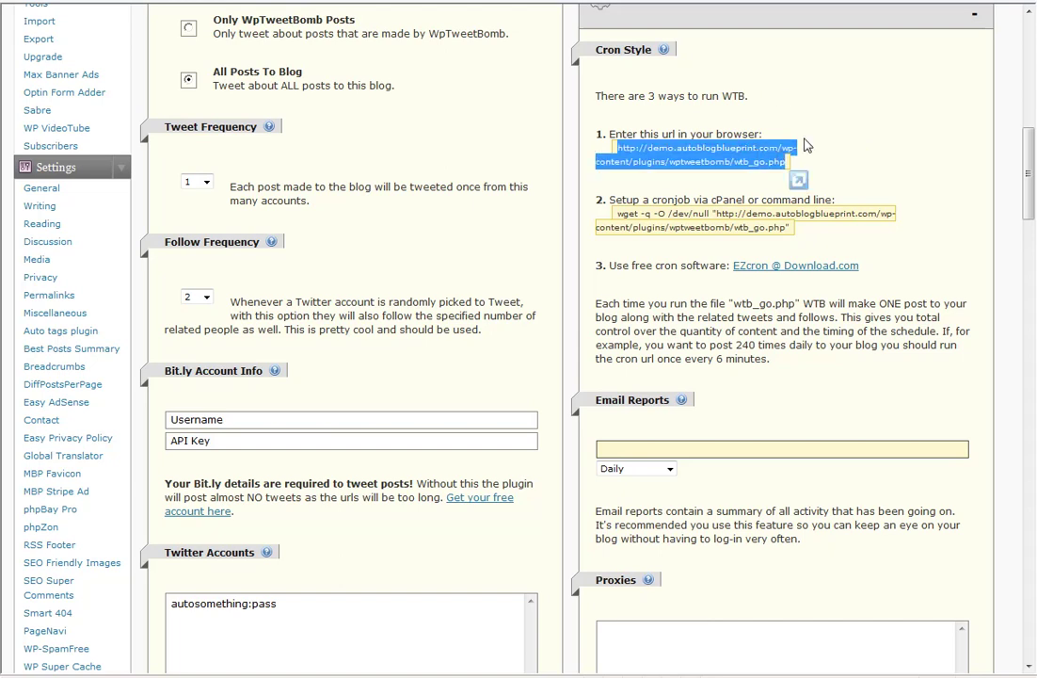
pyautogui.click(833, 118)
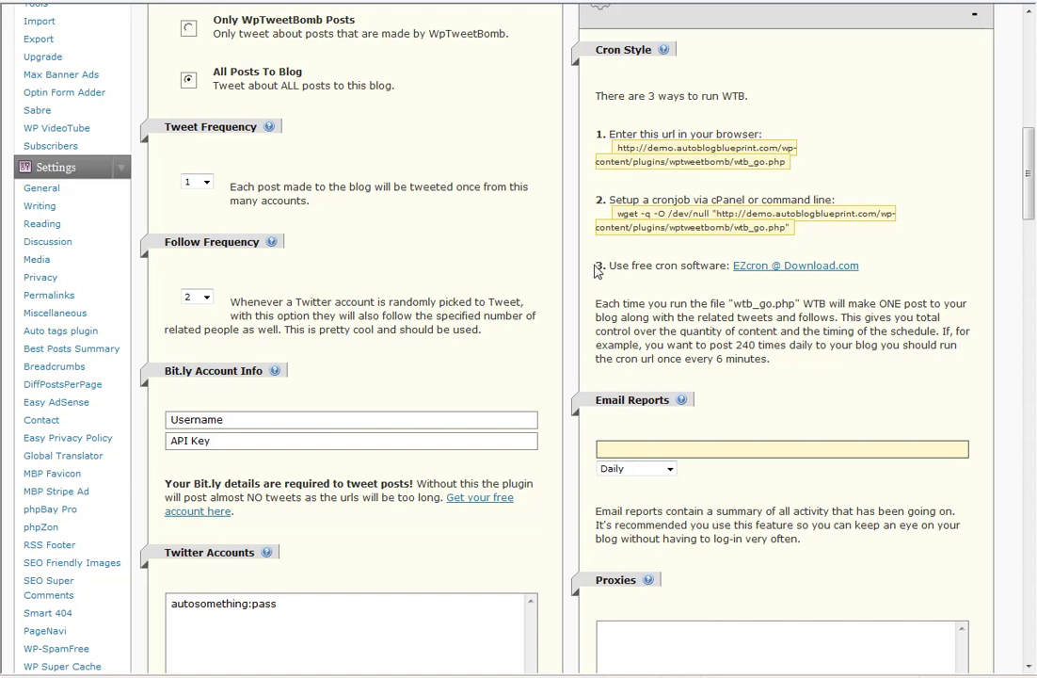
# Step: Check the email report frequency choices, keeping reports set to Daily
pyautogui.scroll(-1, 596, 272)
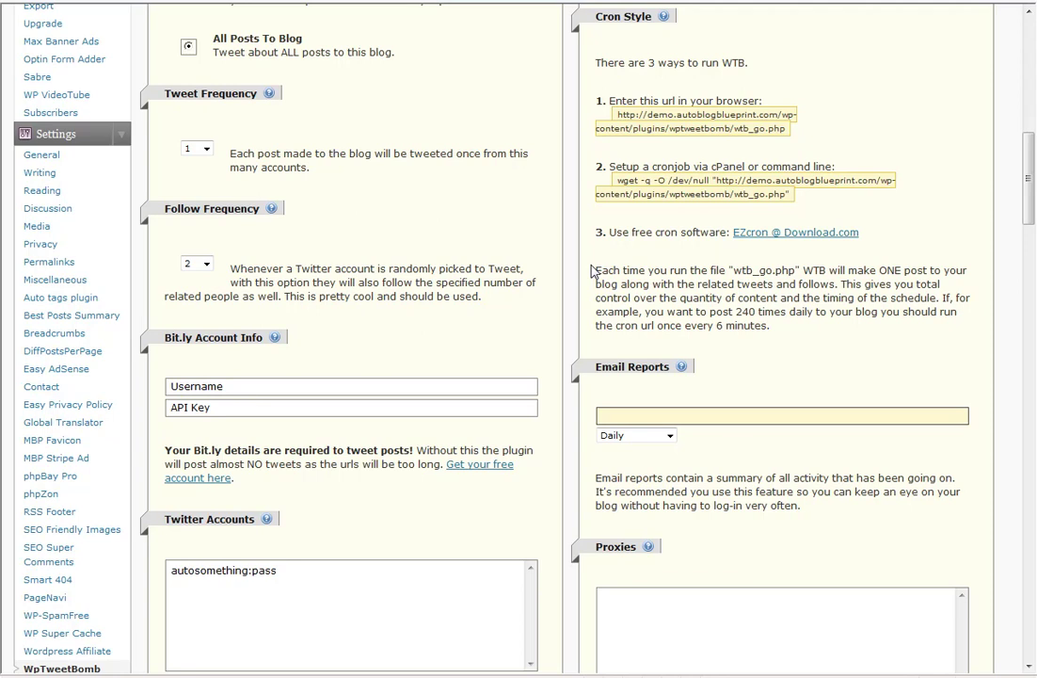
pyautogui.scroll(-3, 594, 272)
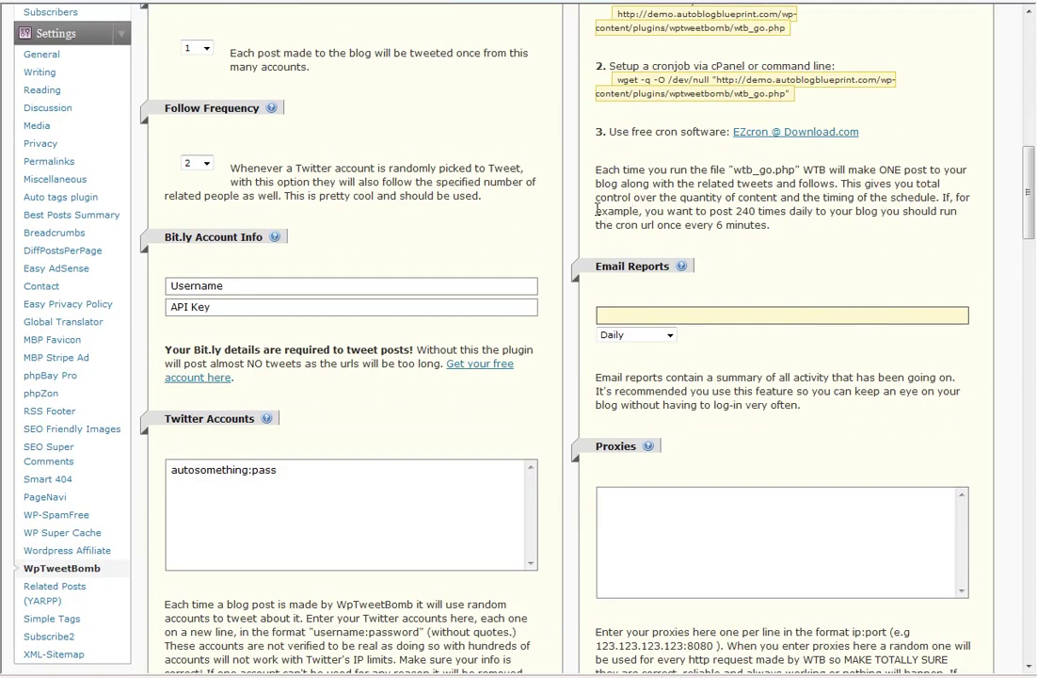
pyautogui.scroll(-3, 607, 225)
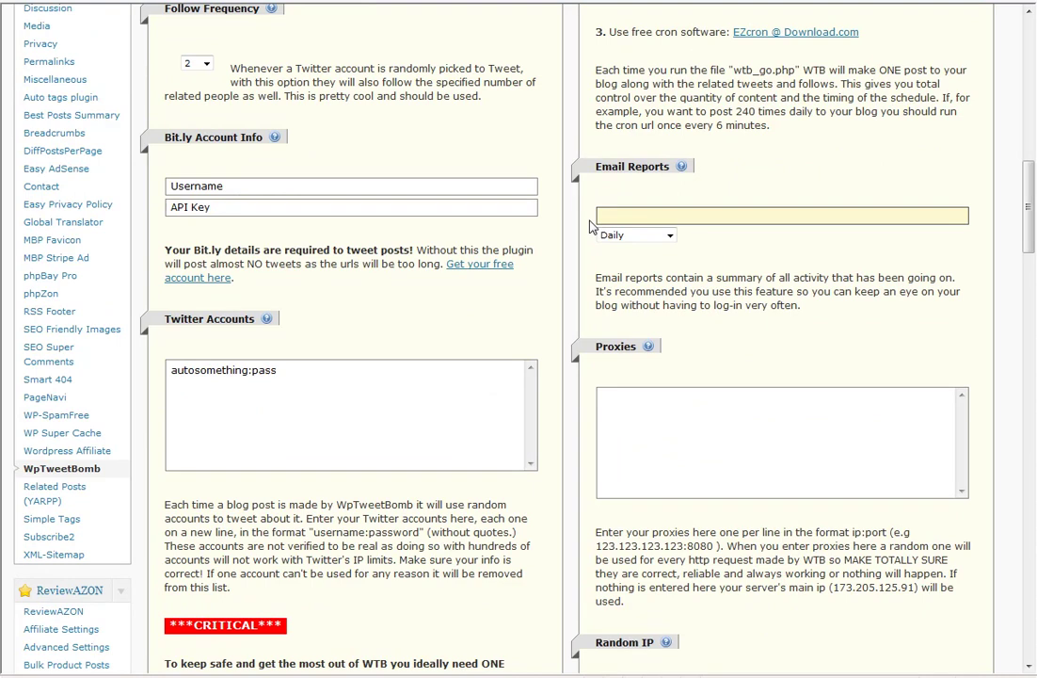
pyautogui.click(670, 235)
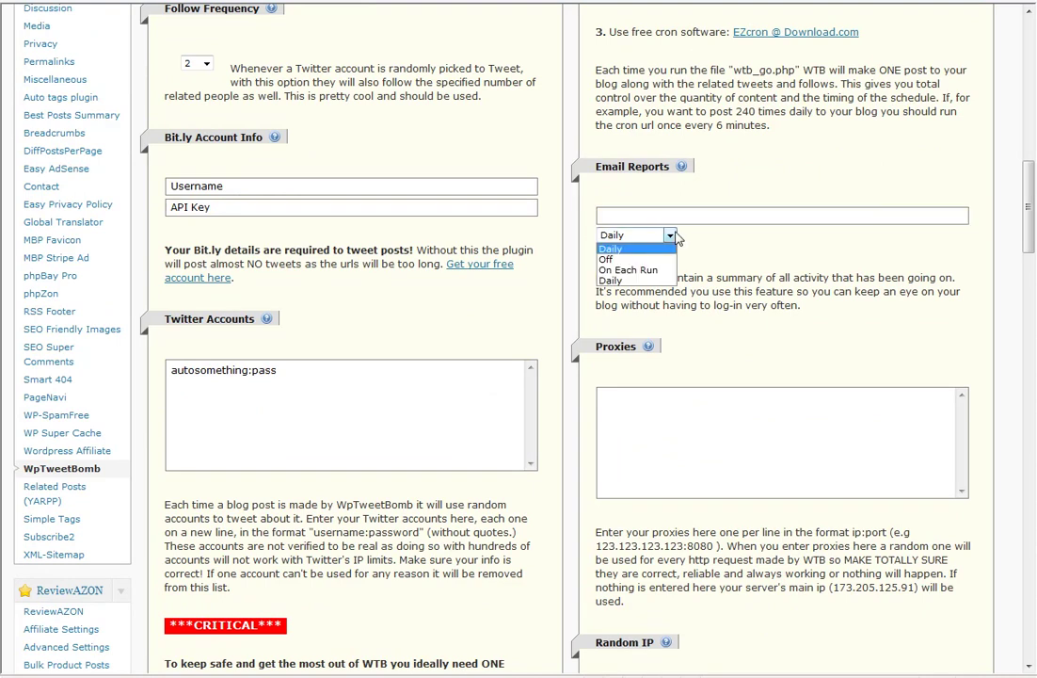
pyautogui.click(706, 246)
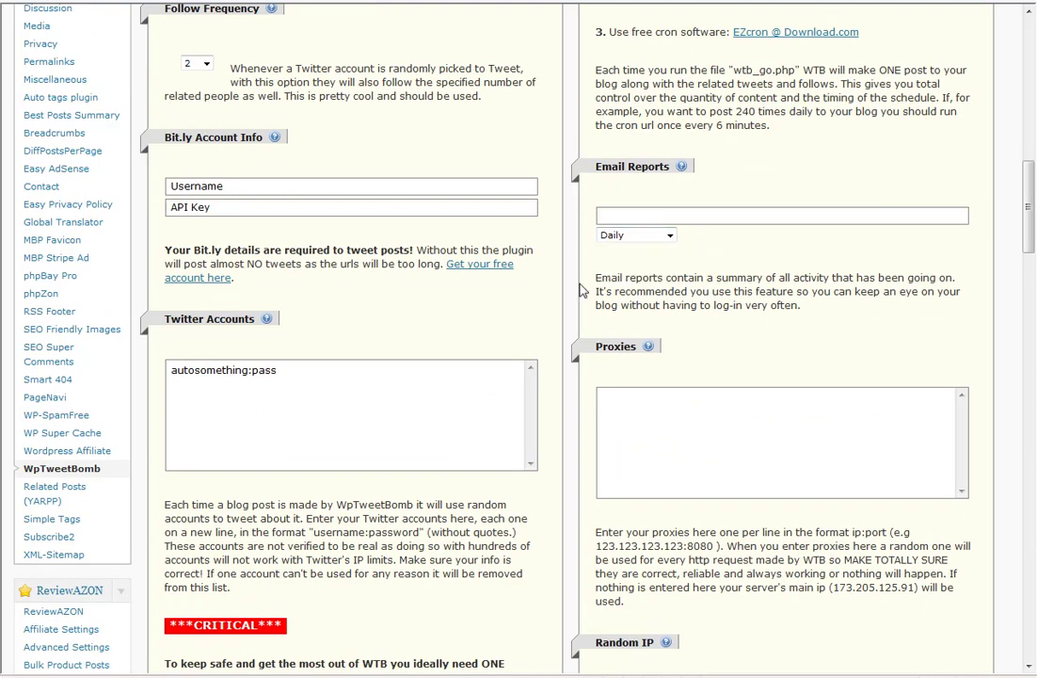
# Step: Review the proxy settings, highlighting the example proxy address format, then the remaining options
pyautogui.scroll(-4, 555, 297)
pyautogui.scroll(-2, 556, 297)
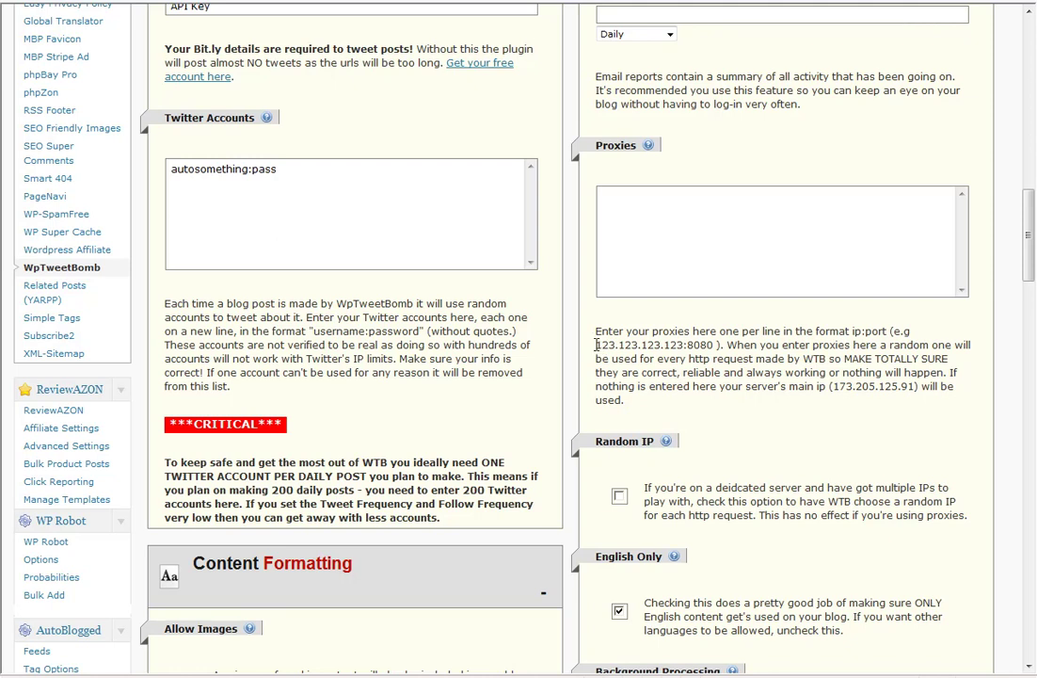
pyautogui.moveTo(596, 345); pyautogui.dragTo(716, 344)
pyautogui.click(659, 383)
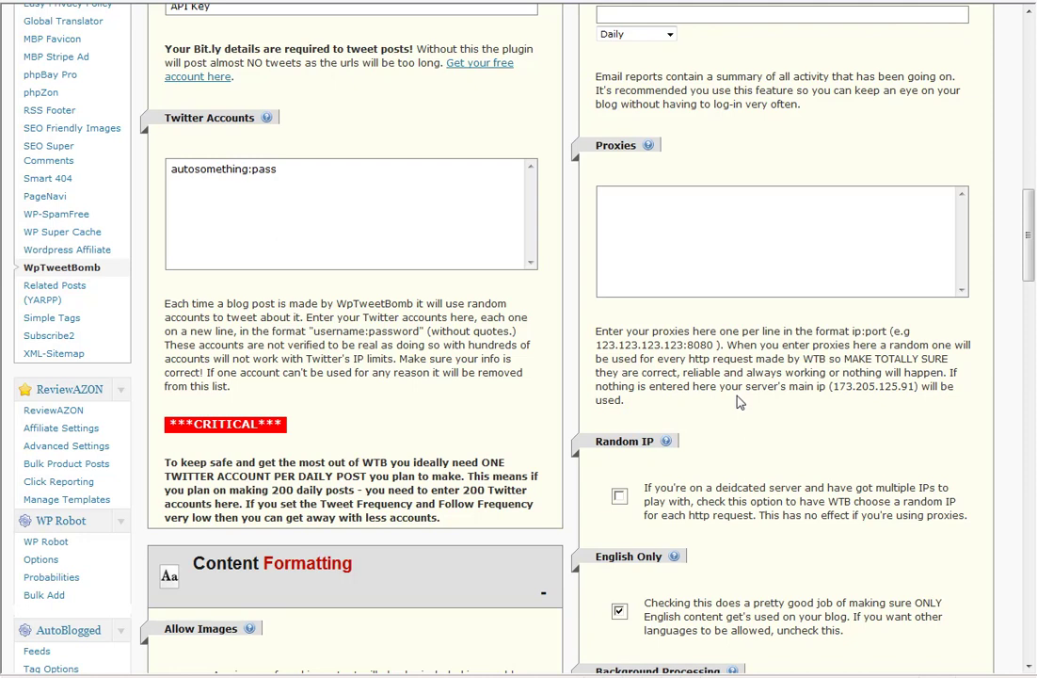
pyautogui.scroll(-2, 744, 396)
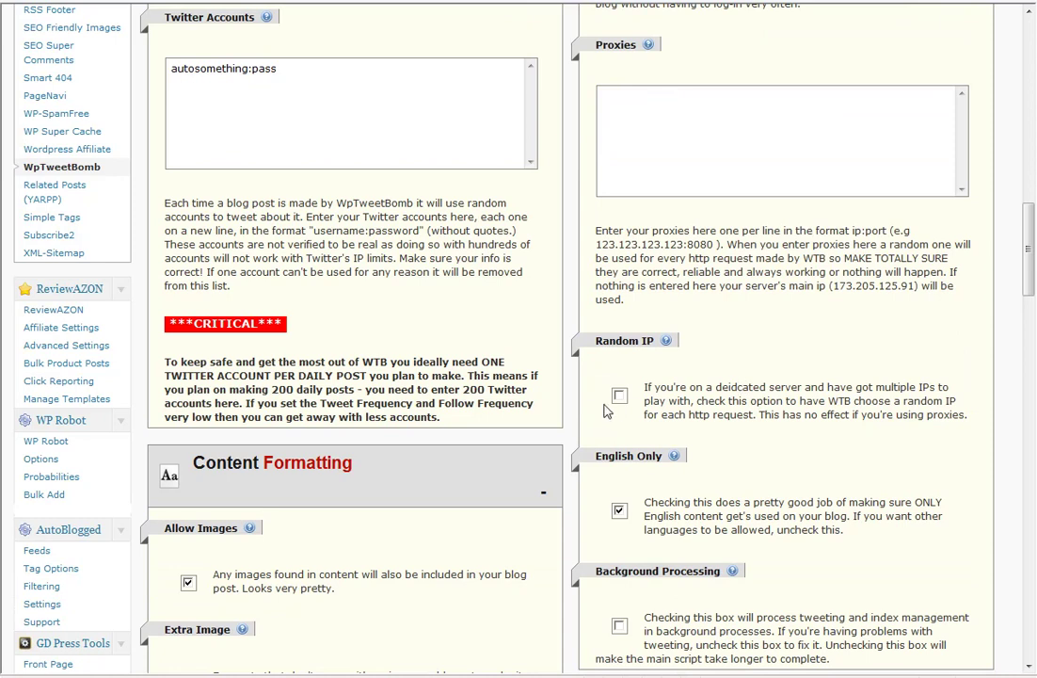
pyautogui.scroll(-1, 608, 410)
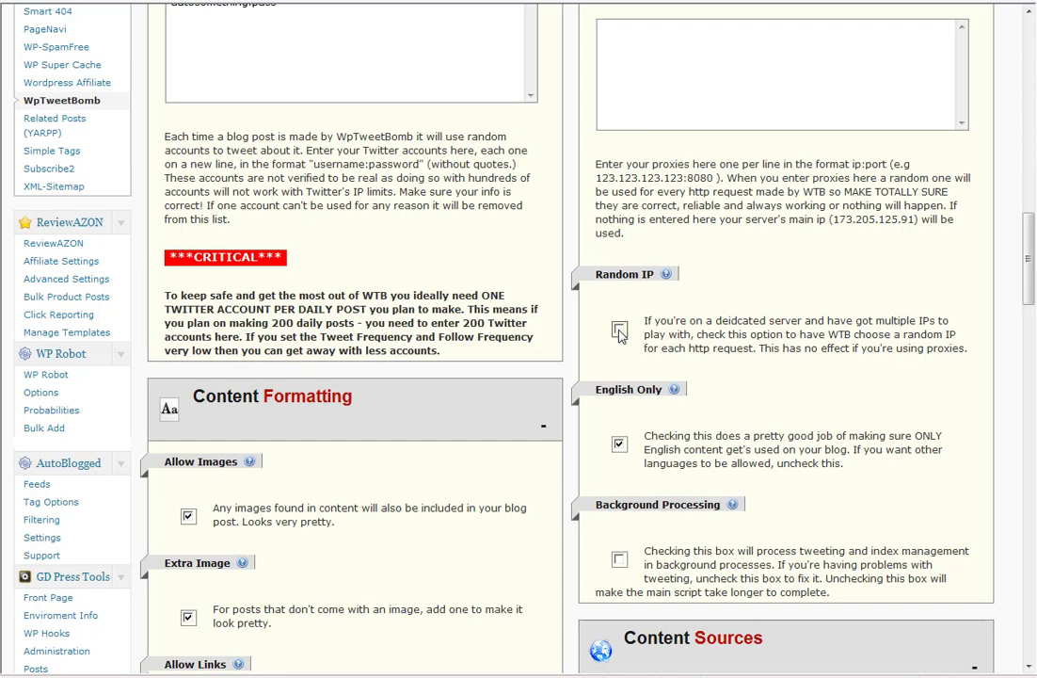
pyautogui.scroll(-4, 607, 353)
pyautogui.scroll(-2, 602, 356)
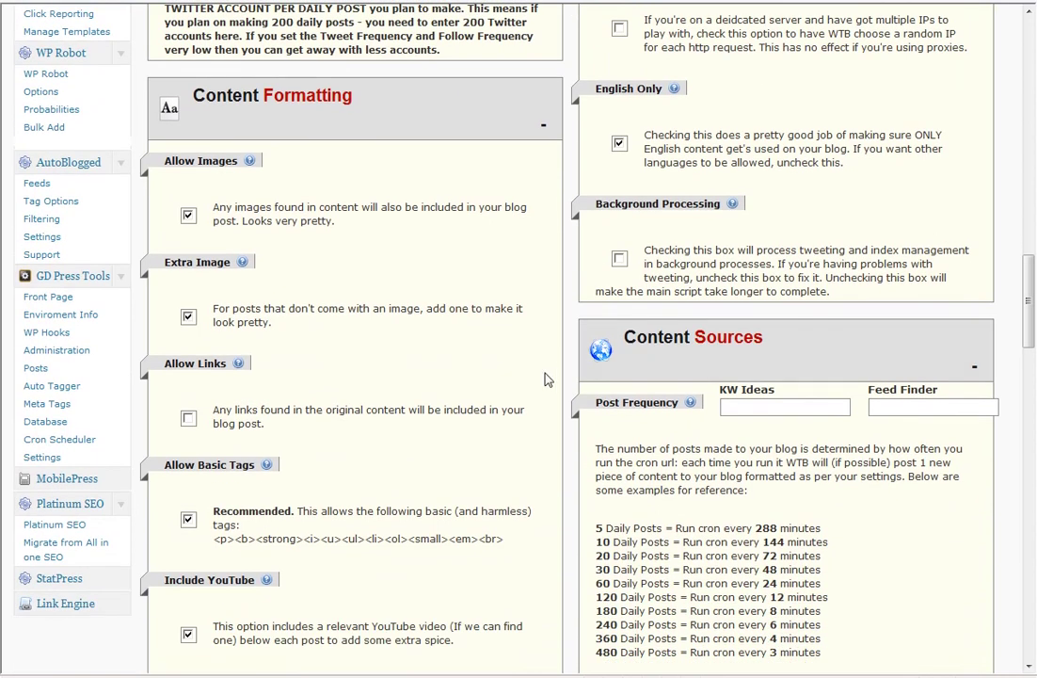
pyautogui.scroll(-2, 508, 377)
pyautogui.scroll(1, 405, 113)
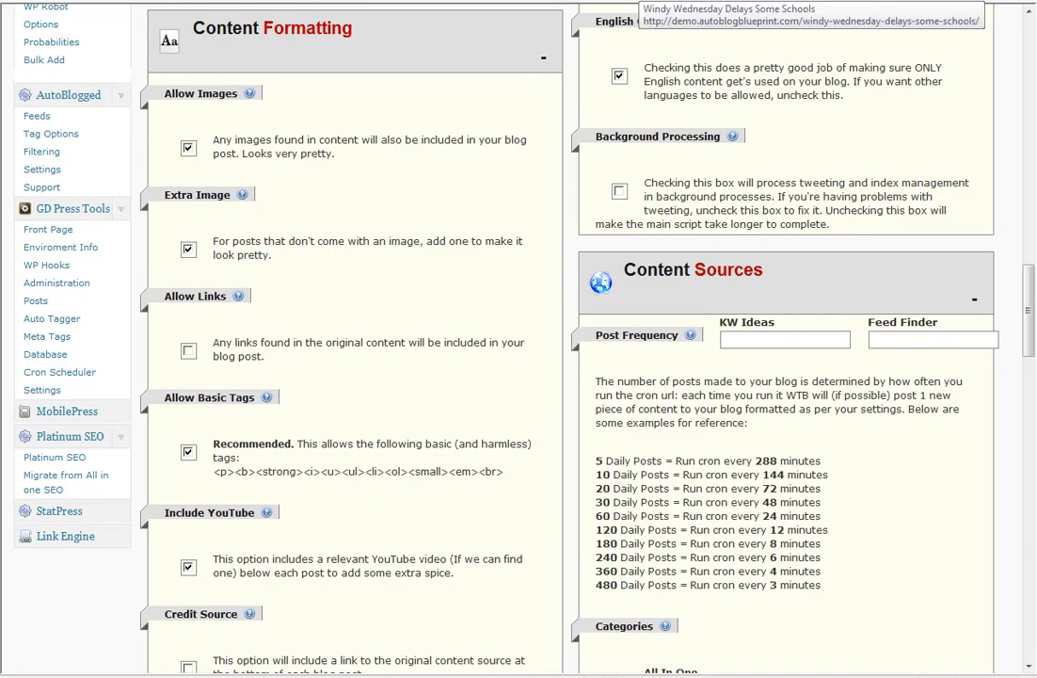
# Step: Read through the 'Windy Wednesday Delays Some Schools' blog post and video, returning to the top
pyautogui.click(640, 2)
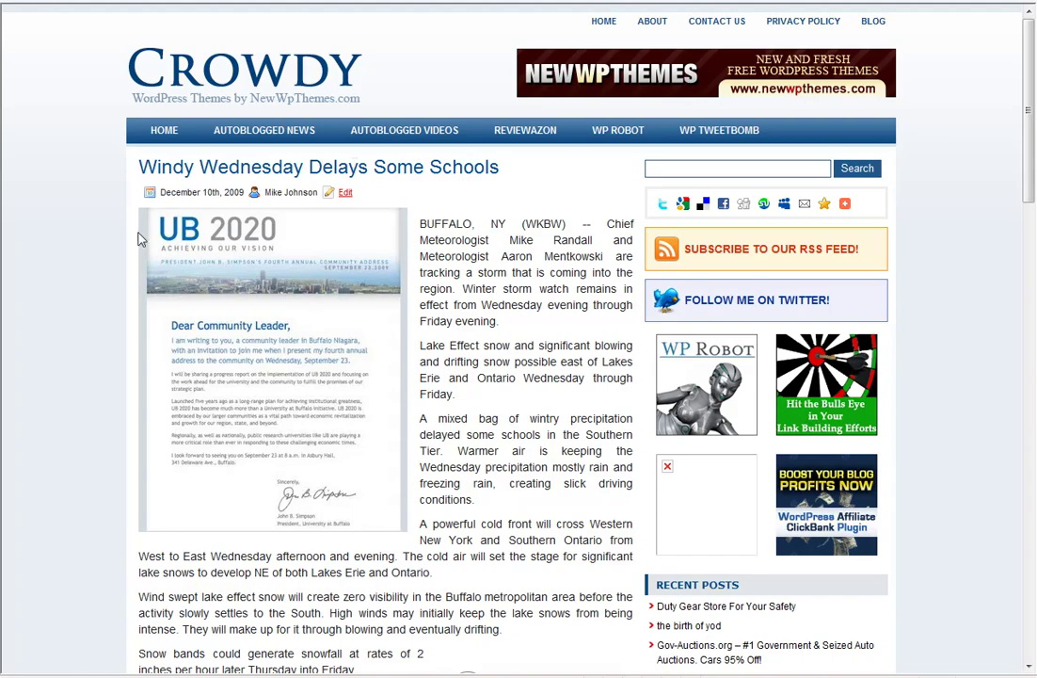
pyautogui.scroll(-3, 80, 270)
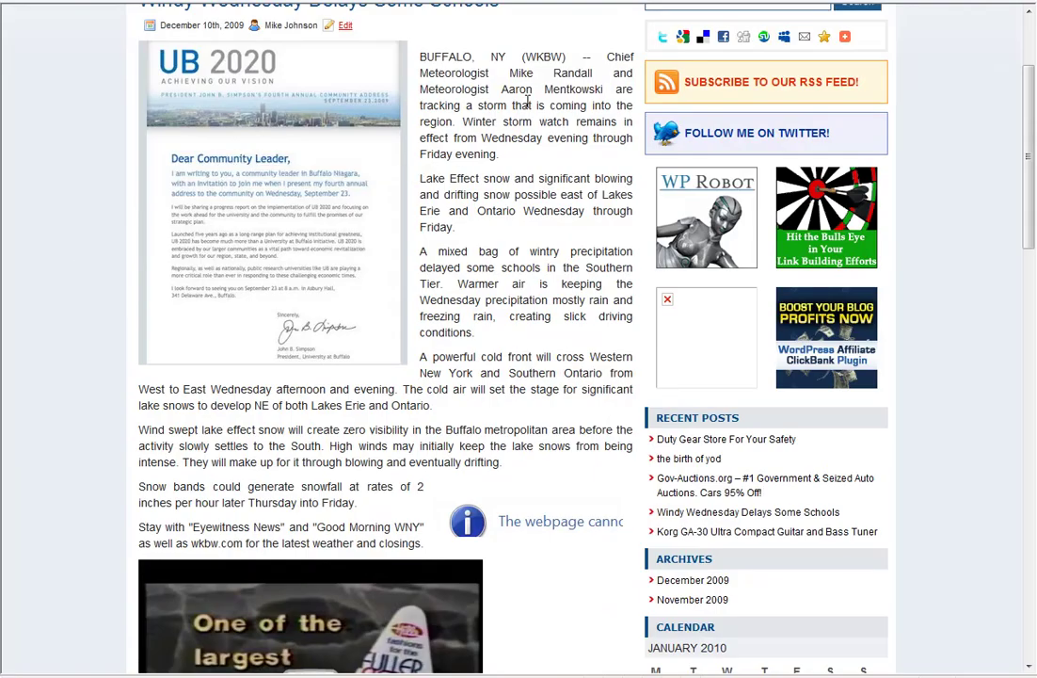
pyautogui.scroll(-4, 563, 339)
pyautogui.scroll(-3, 358, 369)
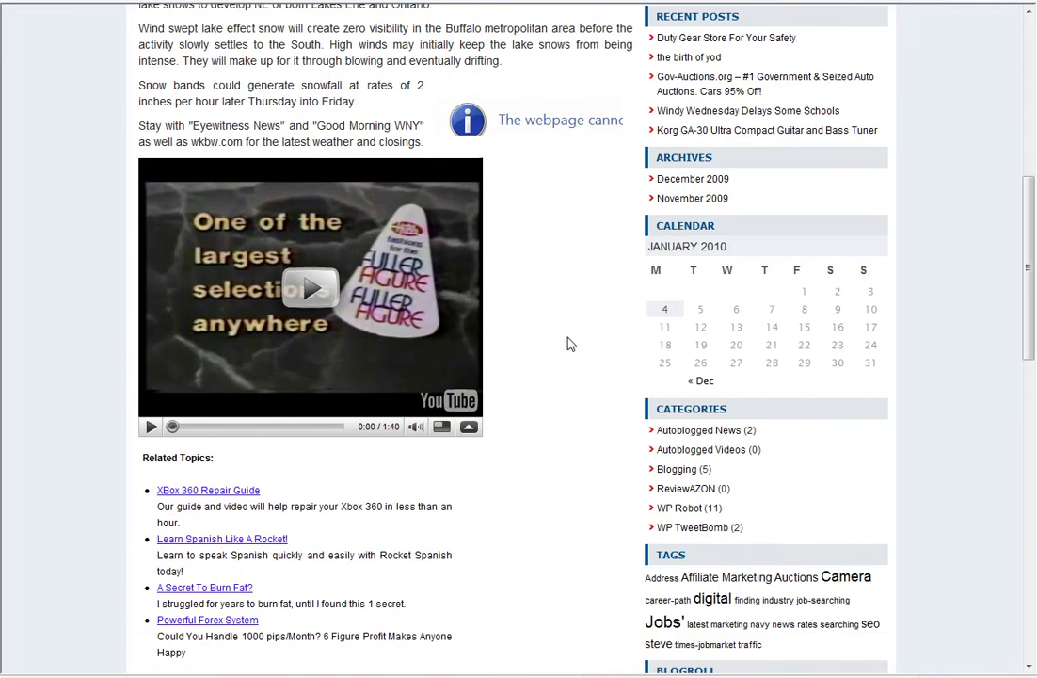
pyautogui.scroll(-4, 567, 340)
pyautogui.scroll(2, 570, 343)
pyautogui.scroll(2, 568, 352)
pyautogui.scroll(5, 584, 336)
pyautogui.scroll(7, 450, 198)
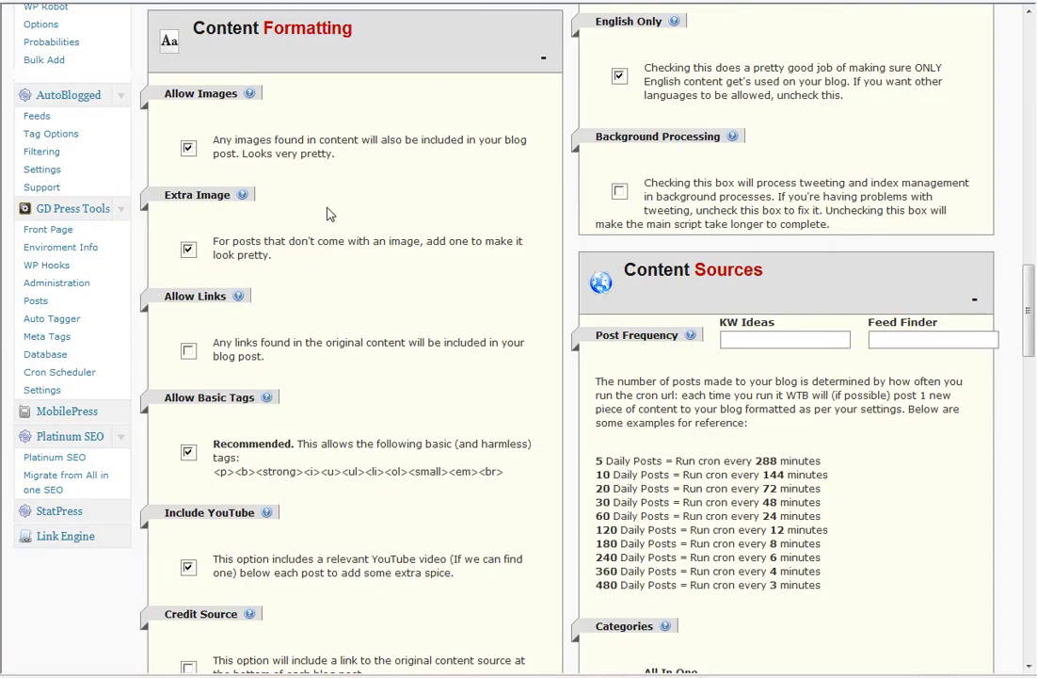
pyautogui.scroll(-1, 346, 202)
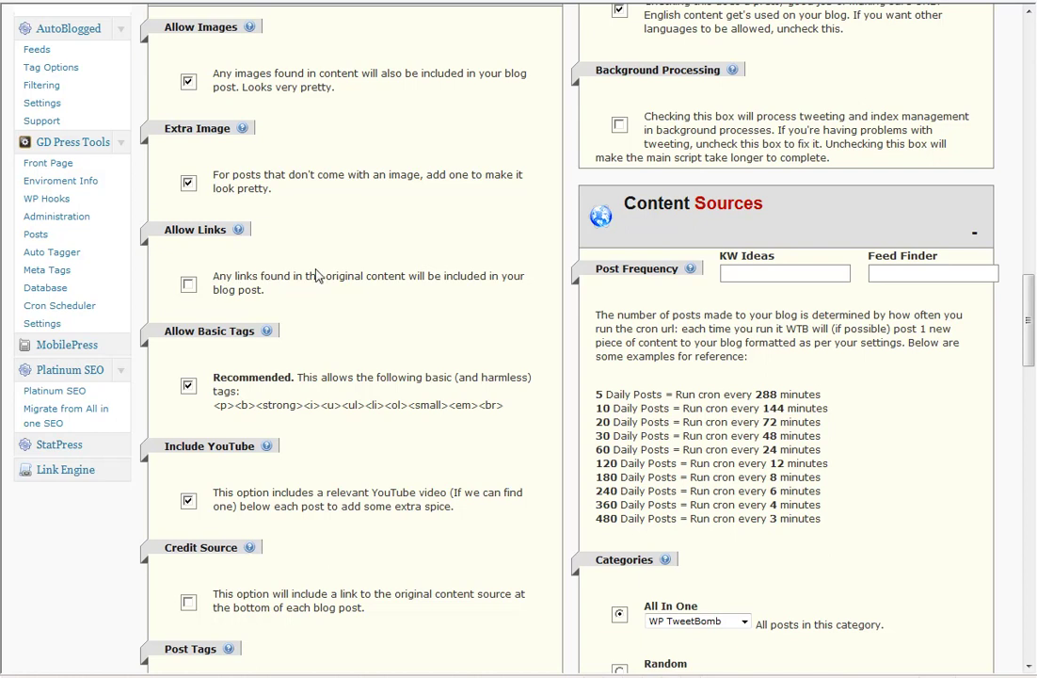
pyautogui.click(188, 285)
pyautogui.click(188, 284)
pyautogui.scroll(-1, 345, 272)
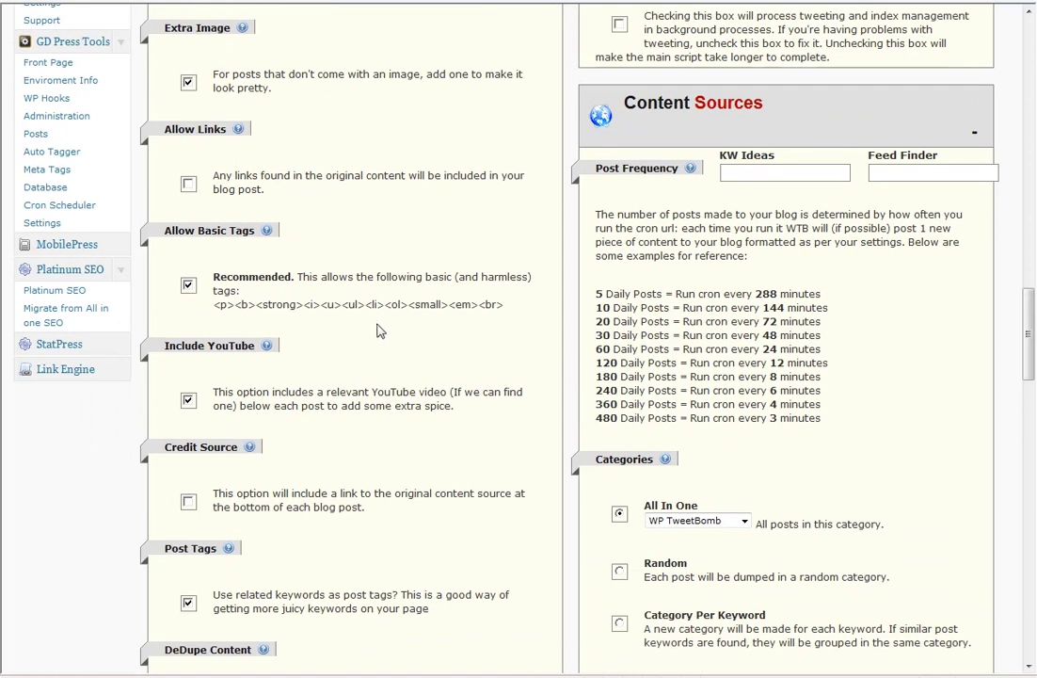
pyautogui.scroll(-1, 325, 283)
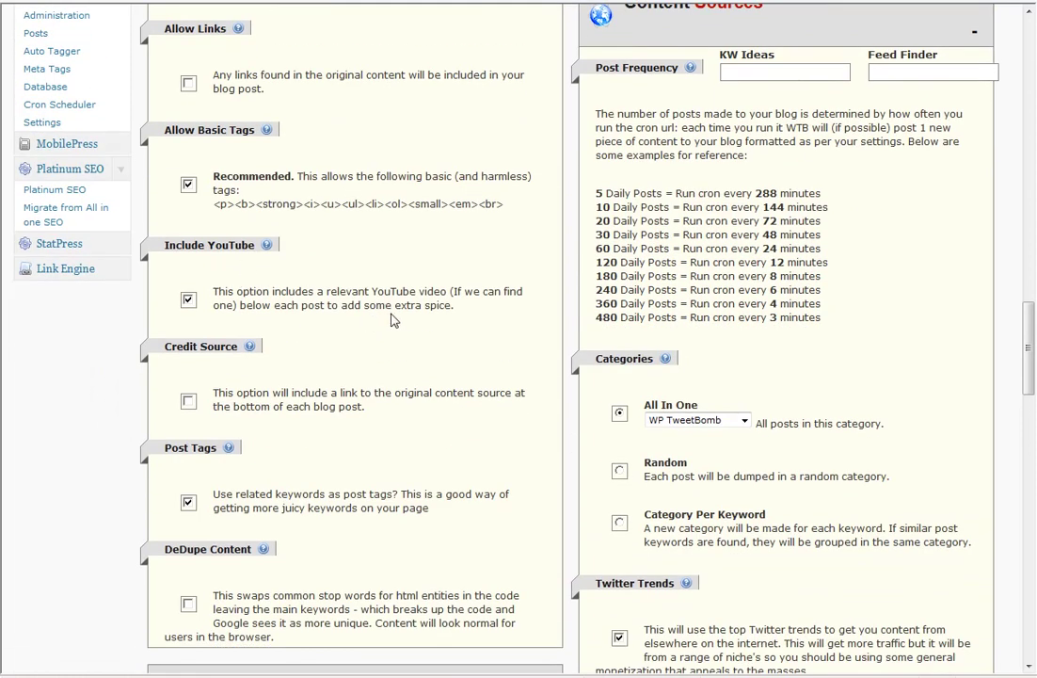
pyautogui.scroll(-1, 313, 281)
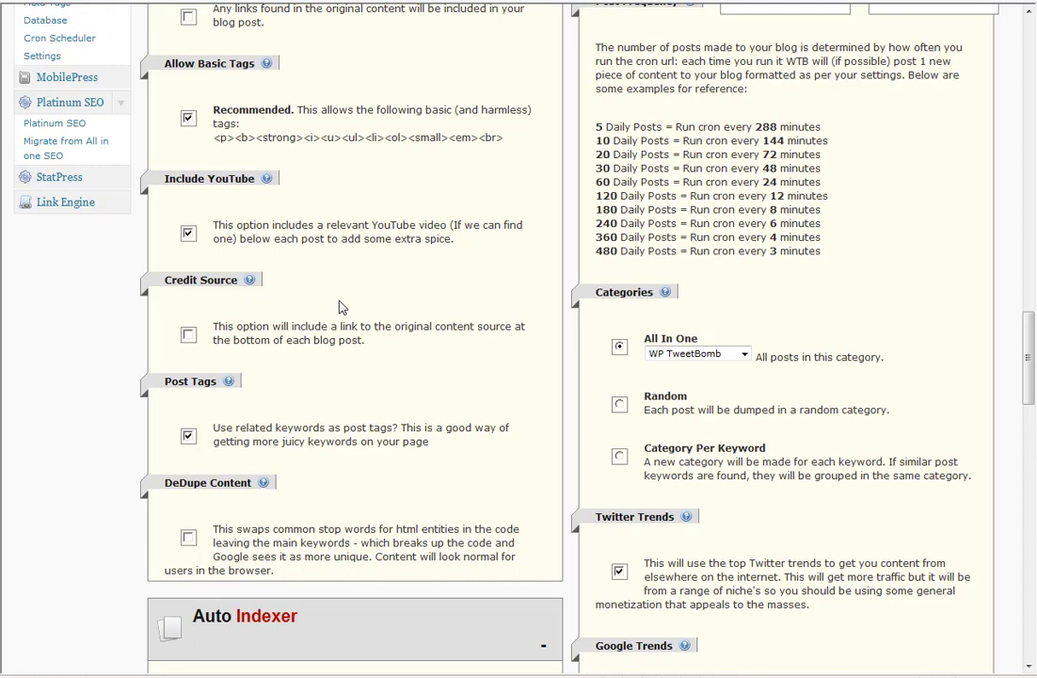
pyautogui.click(188, 335)
pyautogui.scroll(-1, 339, 370)
pyautogui.scroll(-1, 339, 370)
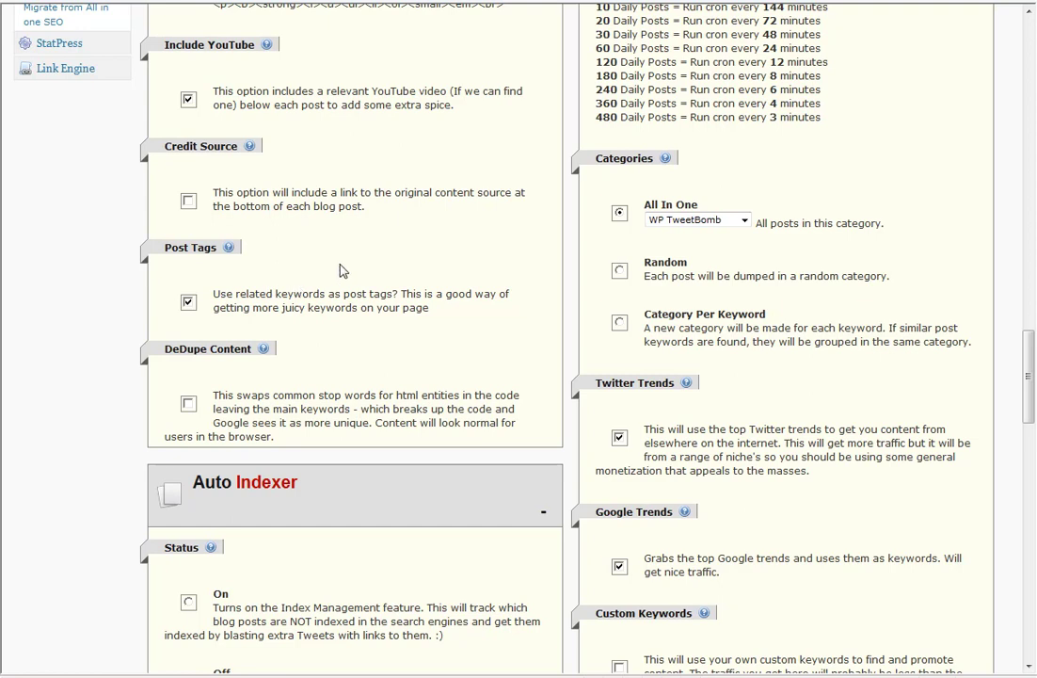
pyautogui.scroll(-3, 342, 270)
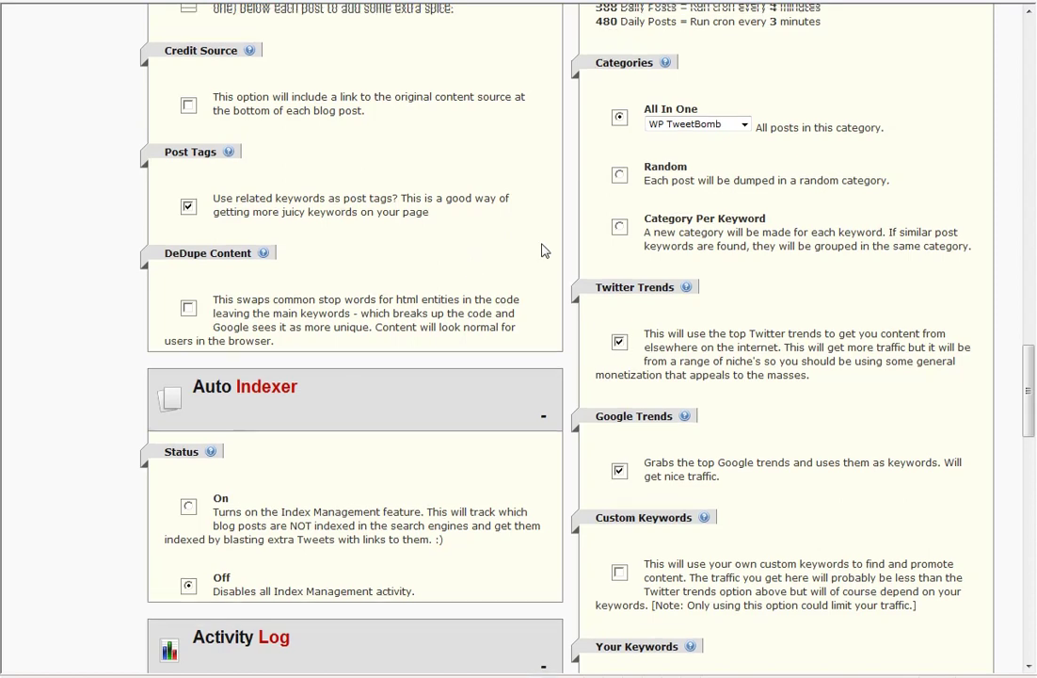
pyautogui.scroll(5, 543, 249)
pyautogui.scroll(-1, 542, 249)
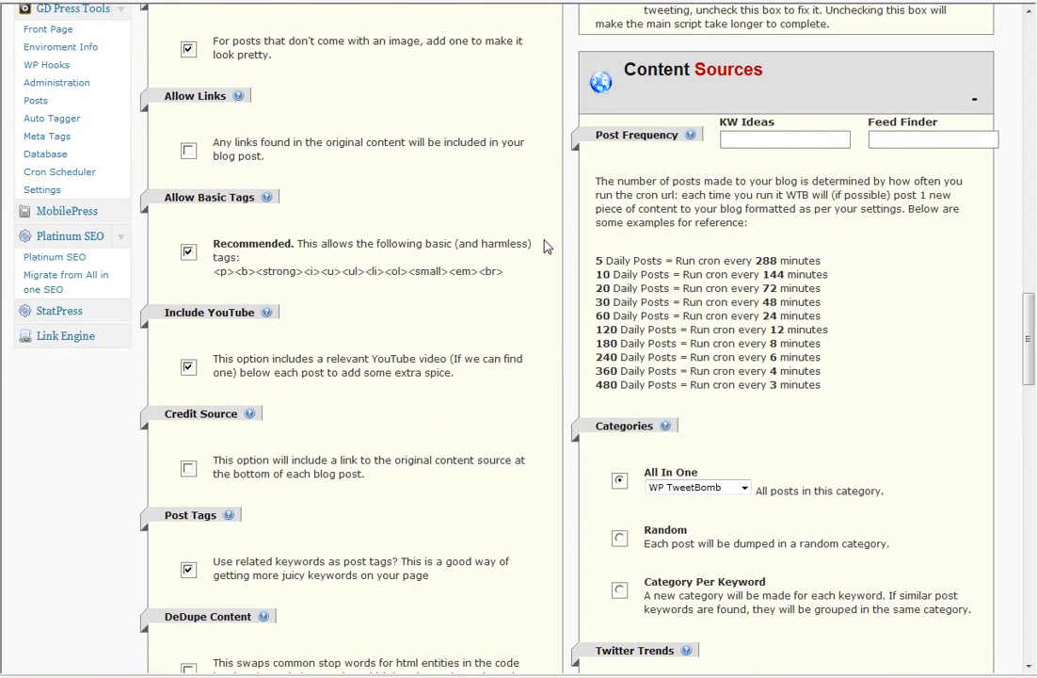
pyautogui.scroll(-1, 544, 247)
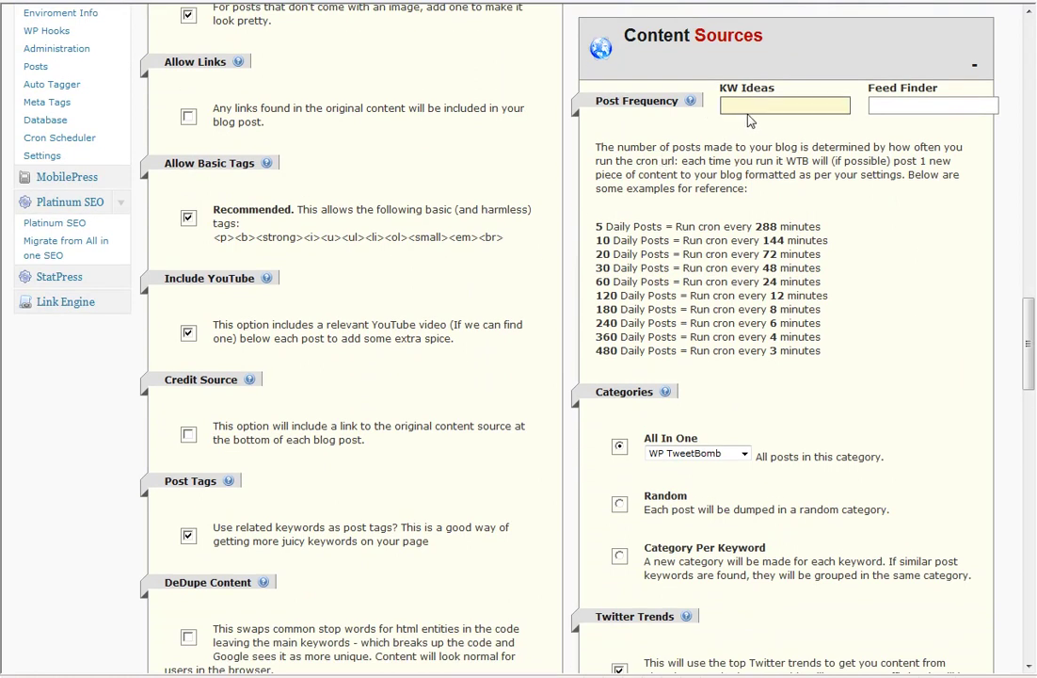
pyautogui.scroll(-1, 852, 166)
pyautogui.scroll(-1, 852, 166)
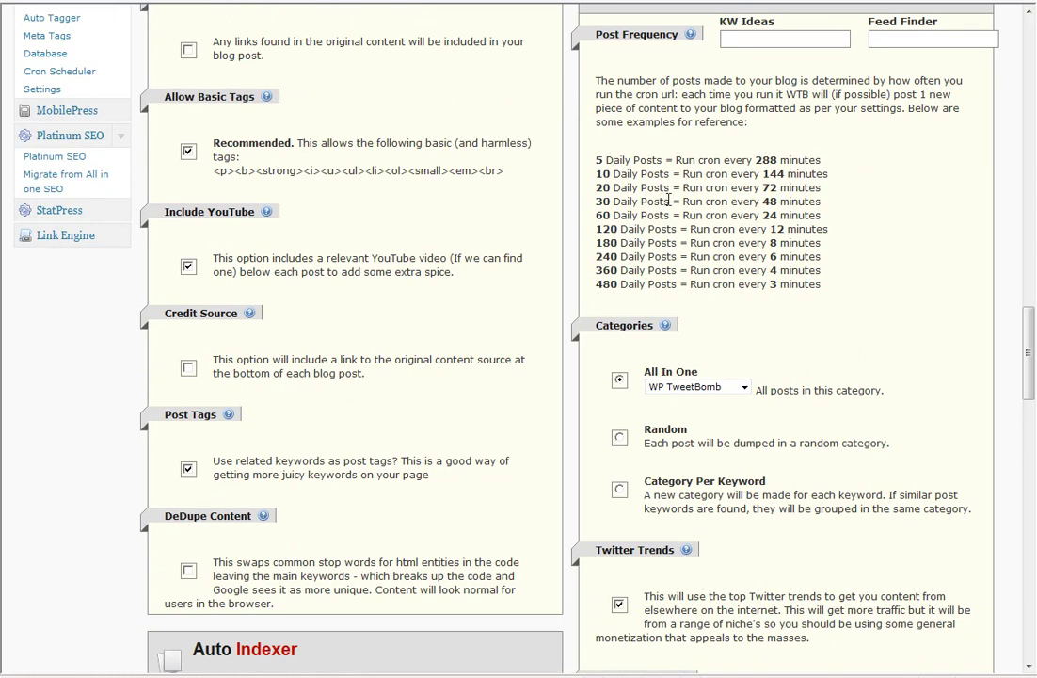
pyautogui.scroll(-3, 847, 179)
pyautogui.scroll(-1, 832, 200)
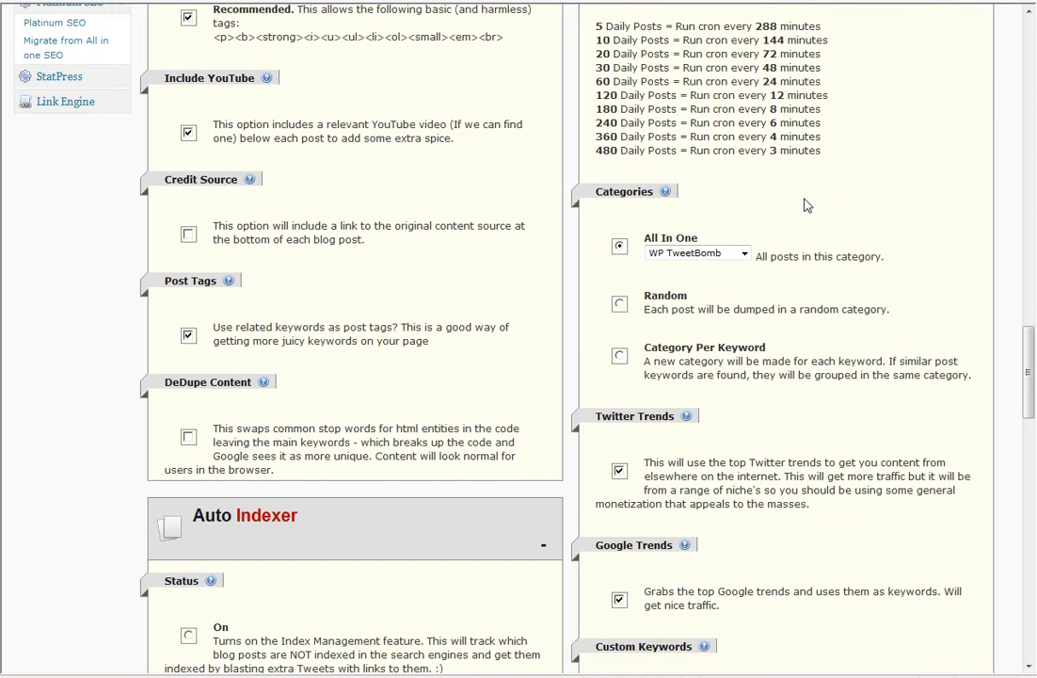
pyautogui.click(743, 254)
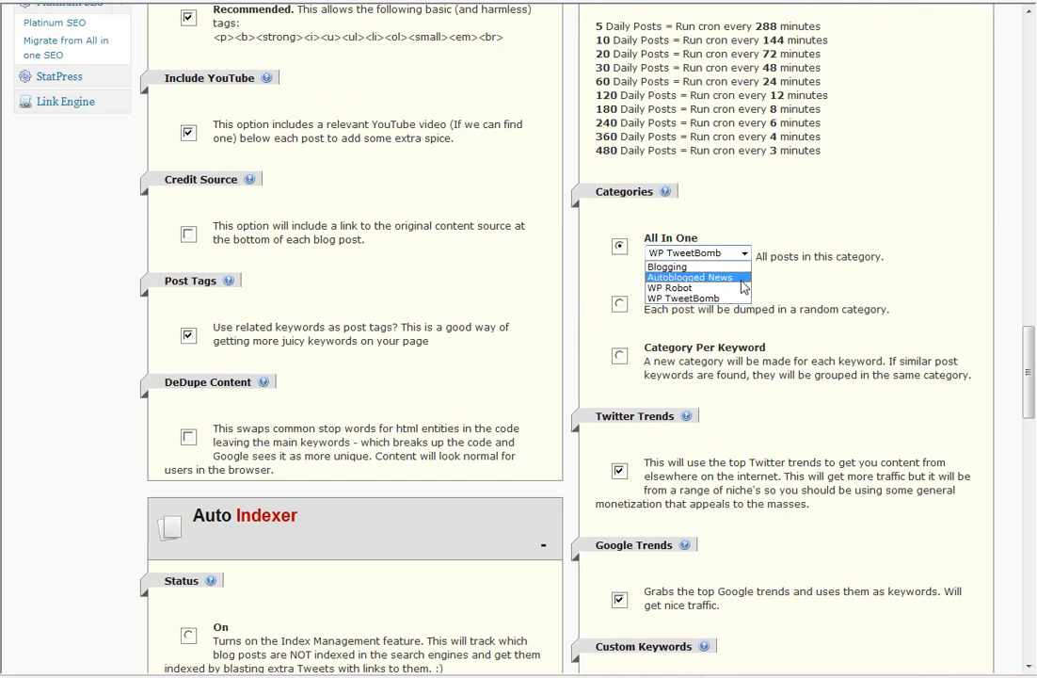
pyautogui.click(730, 256)
pyautogui.scroll(-1, 586, 296)
pyautogui.scroll(-1, 586, 295)
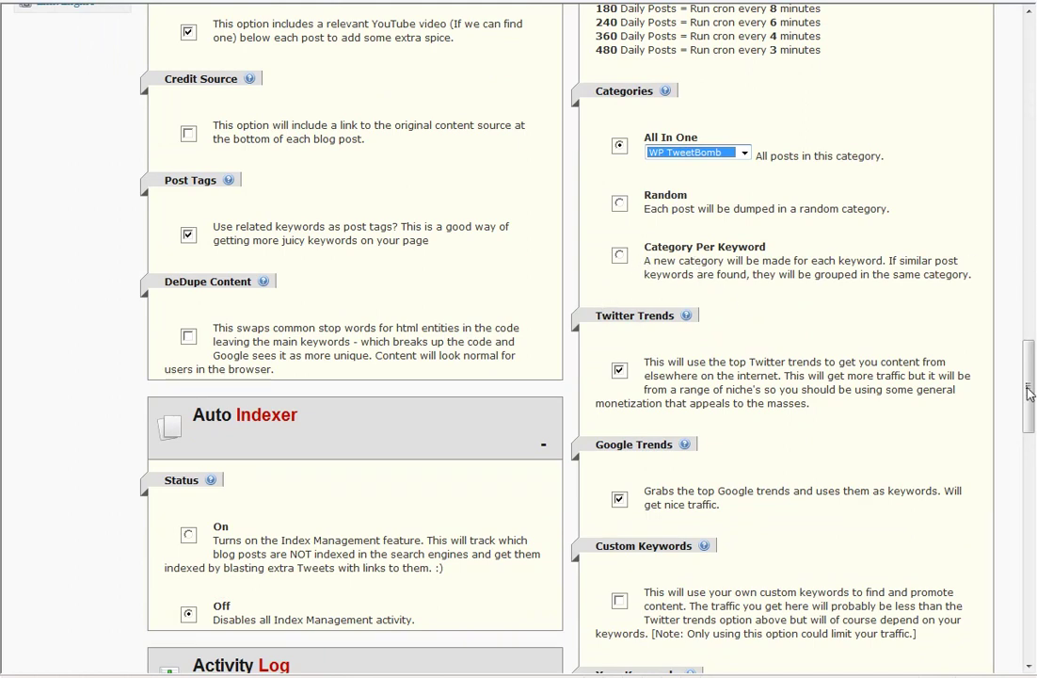
pyautogui.scroll(-3, 888, 339)
pyautogui.scroll(-7, 888, 339)
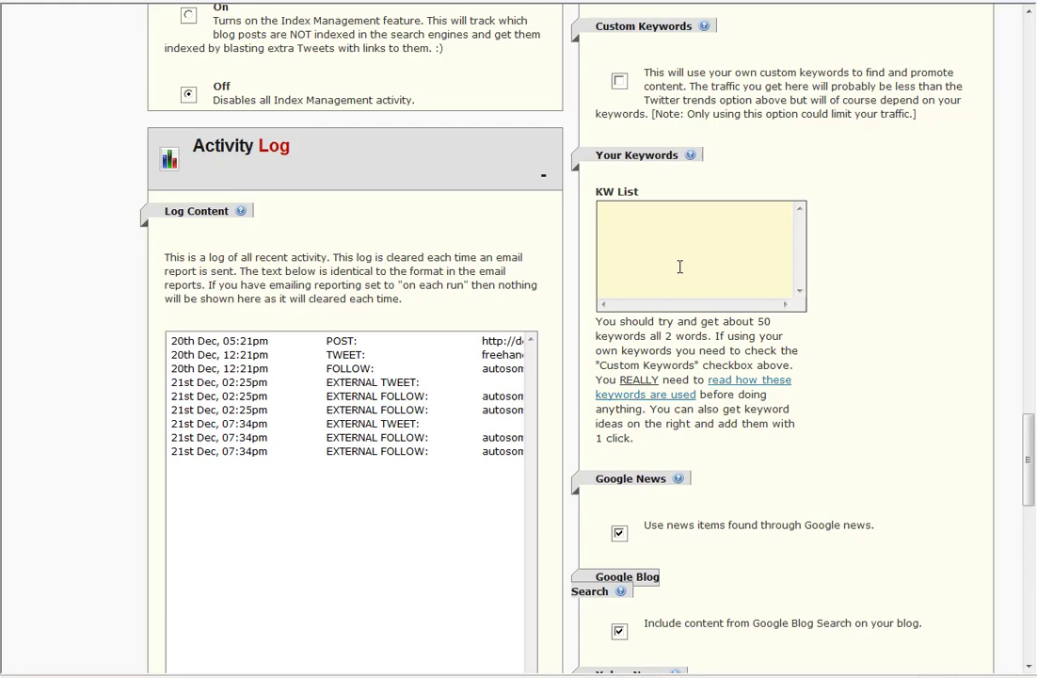
pyautogui.moveTo(1030, 457)
pyautogui.mouseDown()
pyautogui.moveTo(1030, 346)
pyautogui.moveTo(1031, 367)
pyautogui.mouseUp()
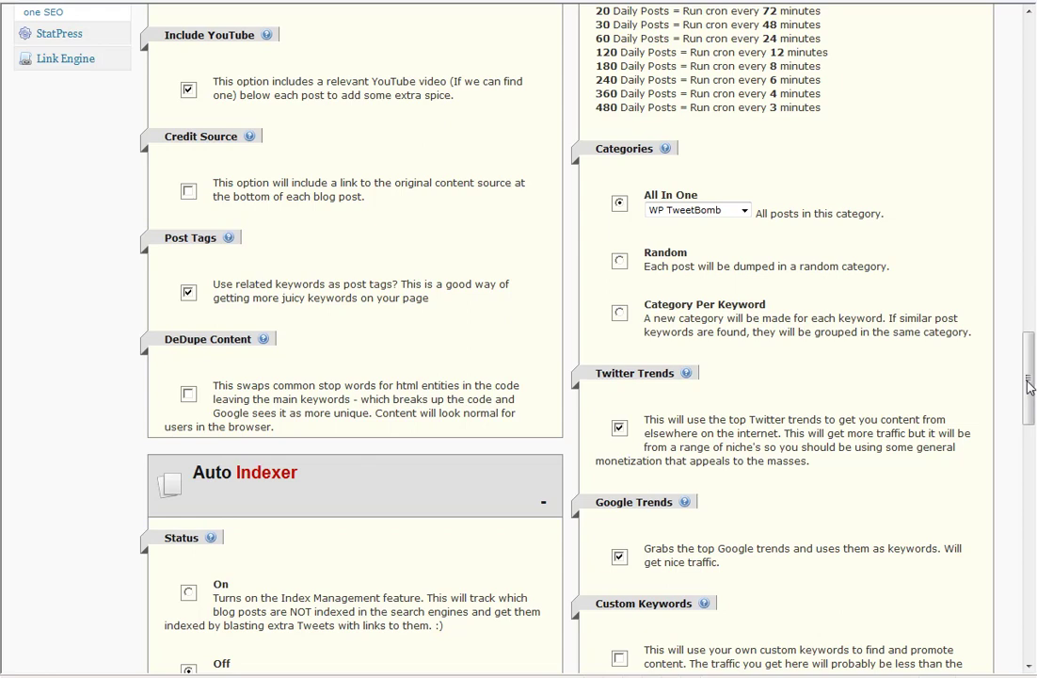
pyautogui.click(1029, 381)
pyautogui.moveTo(1029, 382); pyautogui.dragTo(1029, 429)
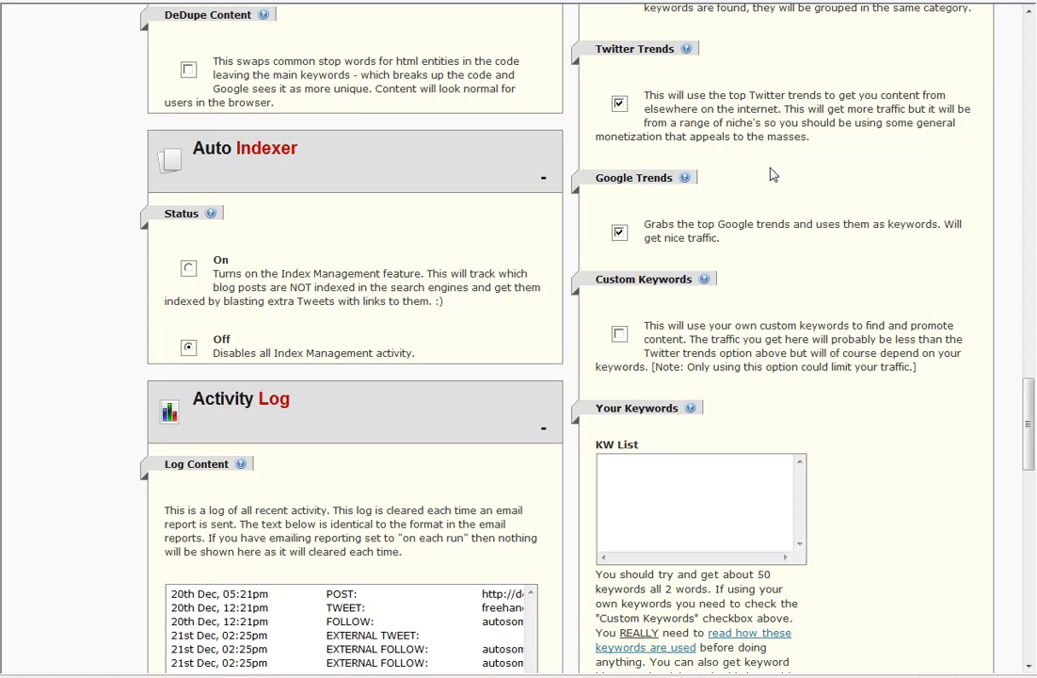
pyautogui.scroll(-3, 809, 250)
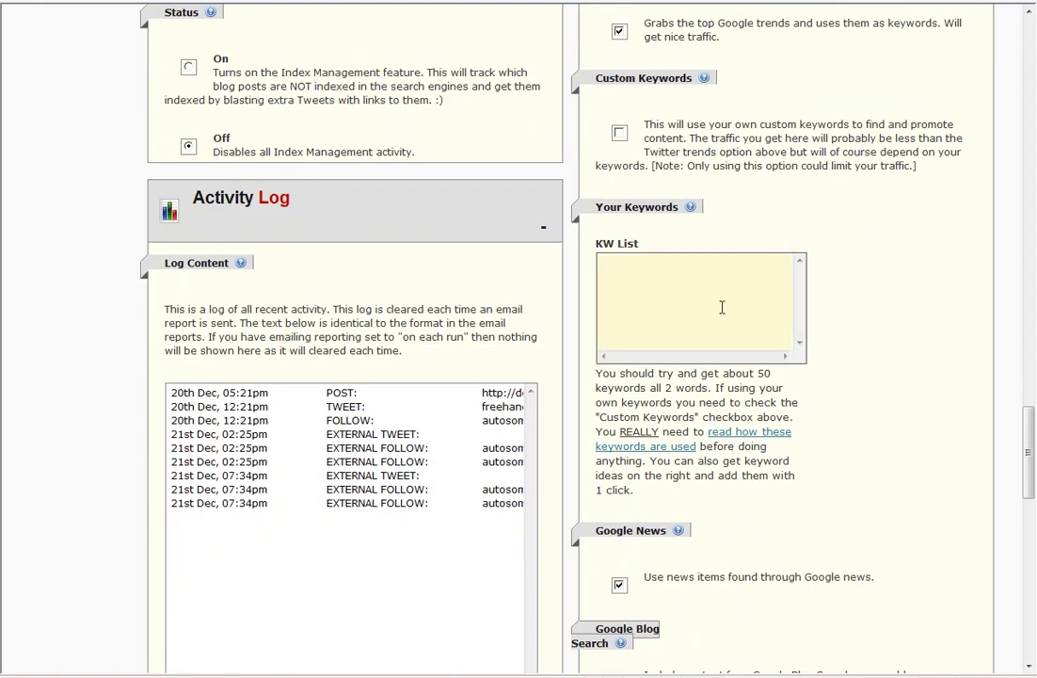
pyautogui.scroll(-2, 894, 297)
pyautogui.scroll(-2, 913, 287)
pyautogui.scroll(-2, 941, 281)
pyautogui.scroll(-2, 945, 279)
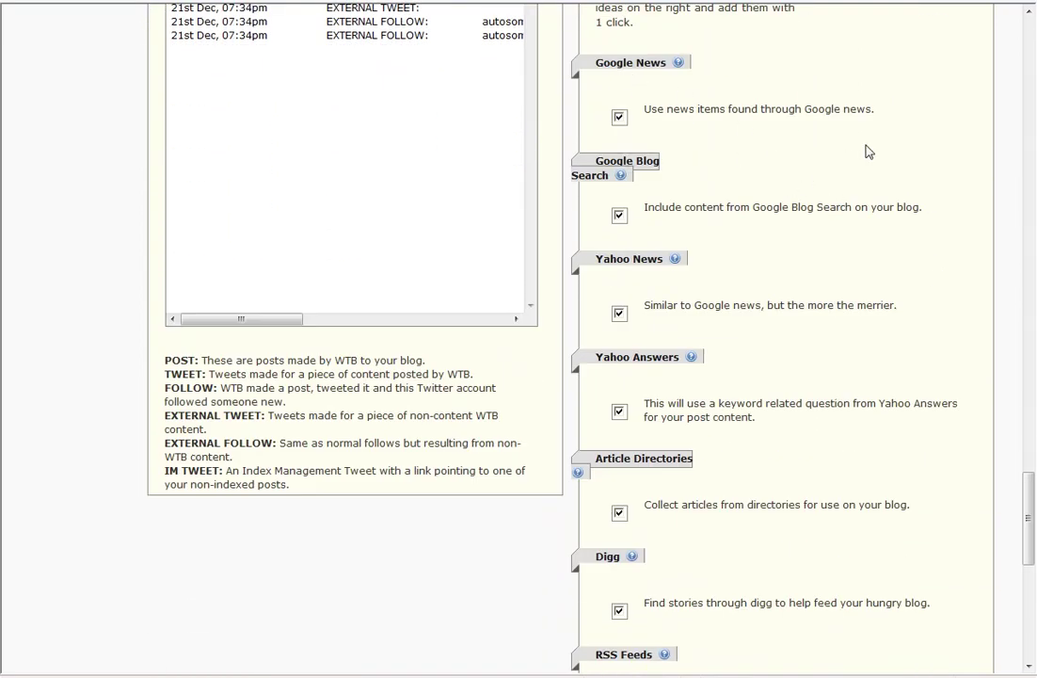
pyautogui.scroll(-1, 863, 146)
pyautogui.scroll(-1, 821, 189)
pyautogui.scroll(-1, 815, 198)
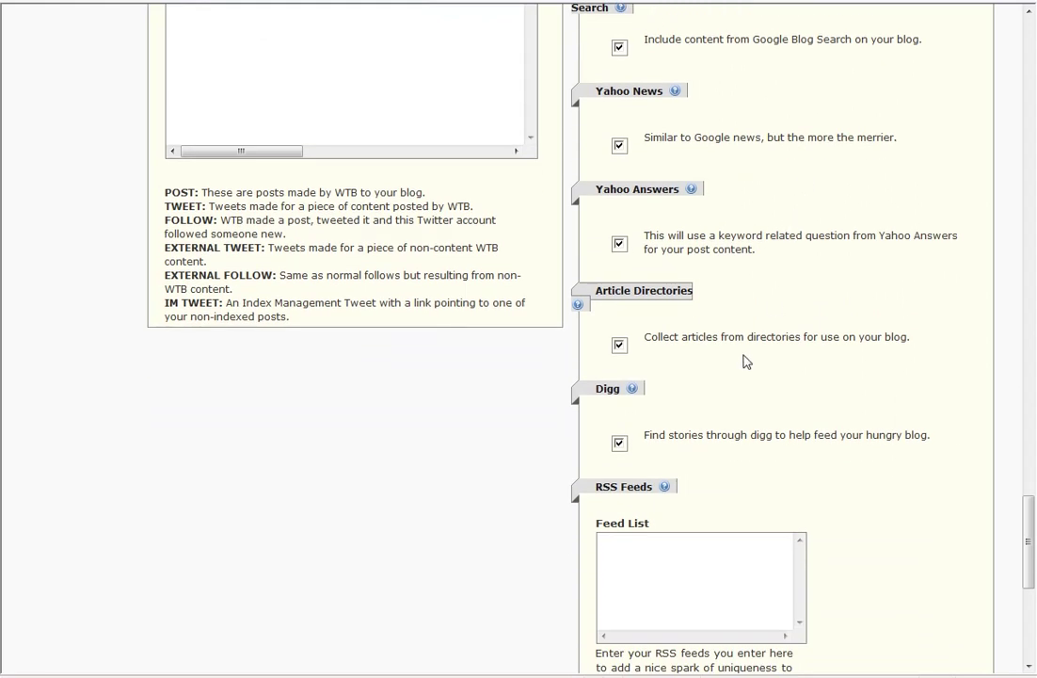
pyautogui.scroll(-3, 744, 358)
pyautogui.click(690, 330)
pyautogui.click(908, 310)
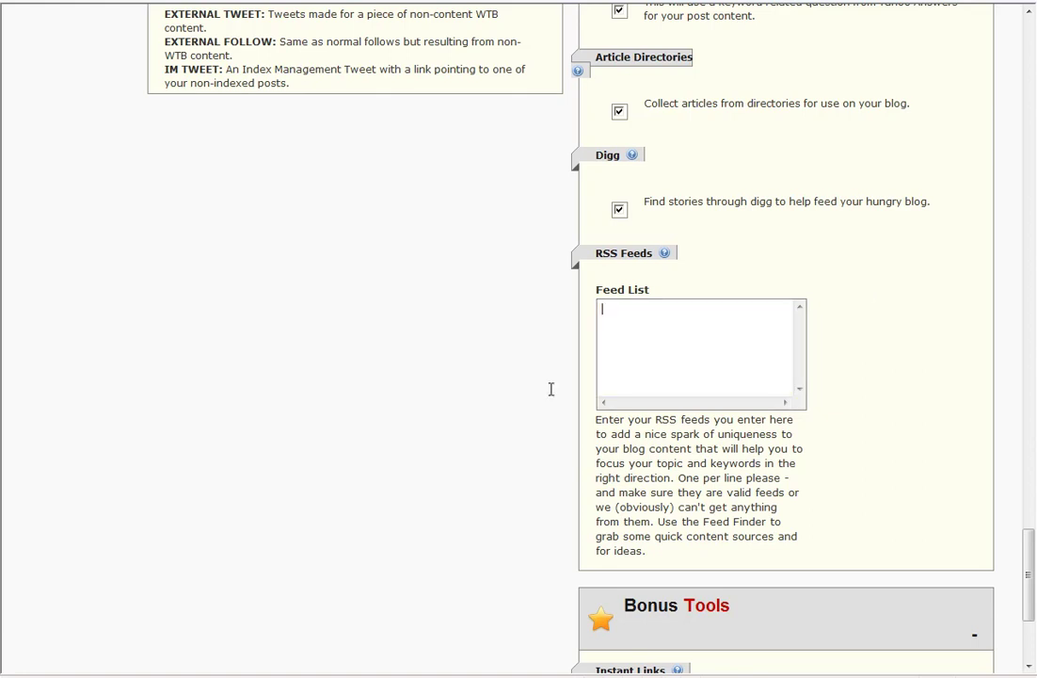
pyautogui.scroll(3, 550, 390)
pyautogui.scroll(2, 554, 395)
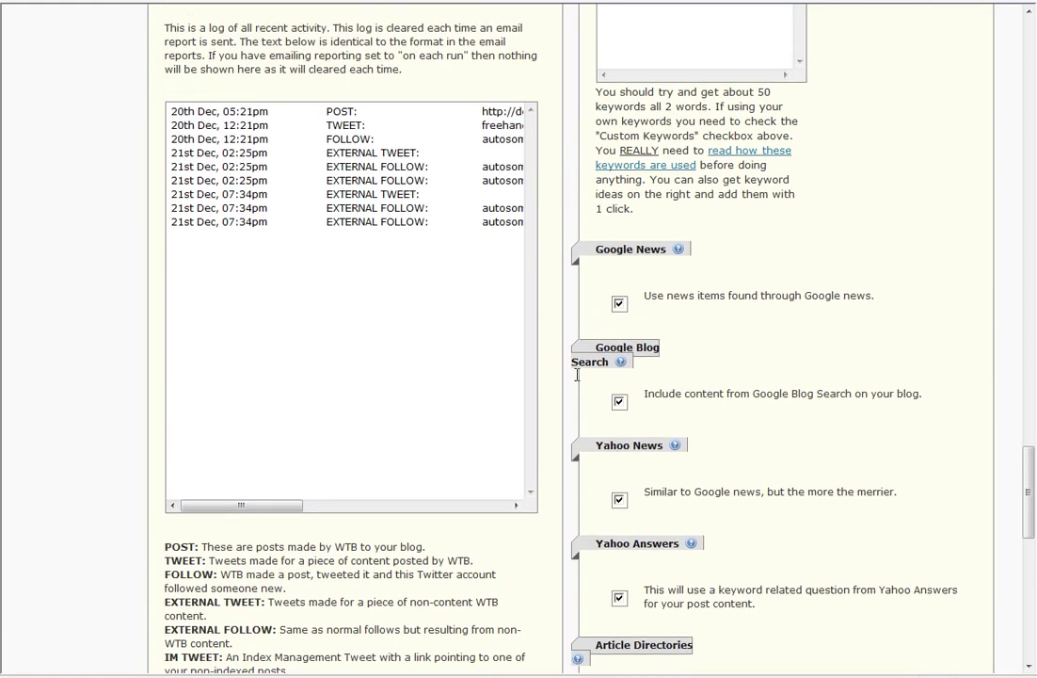
pyautogui.scroll(2, 575, 376)
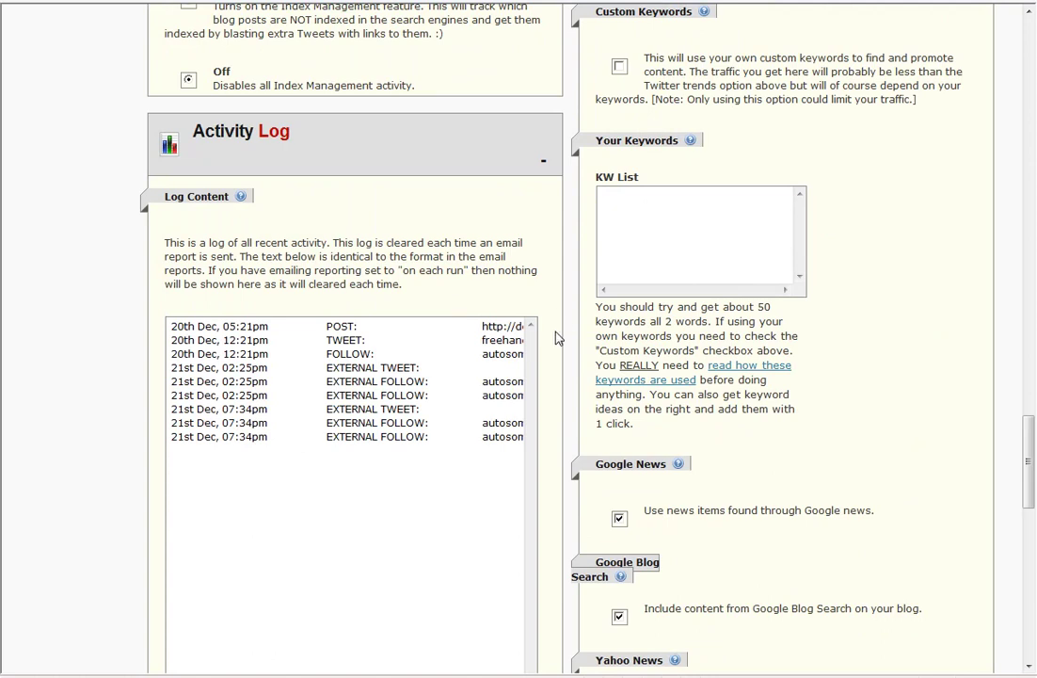
pyautogui.scroll(1, 556, 336)
pyautogui.scroll(3, 558, 338)
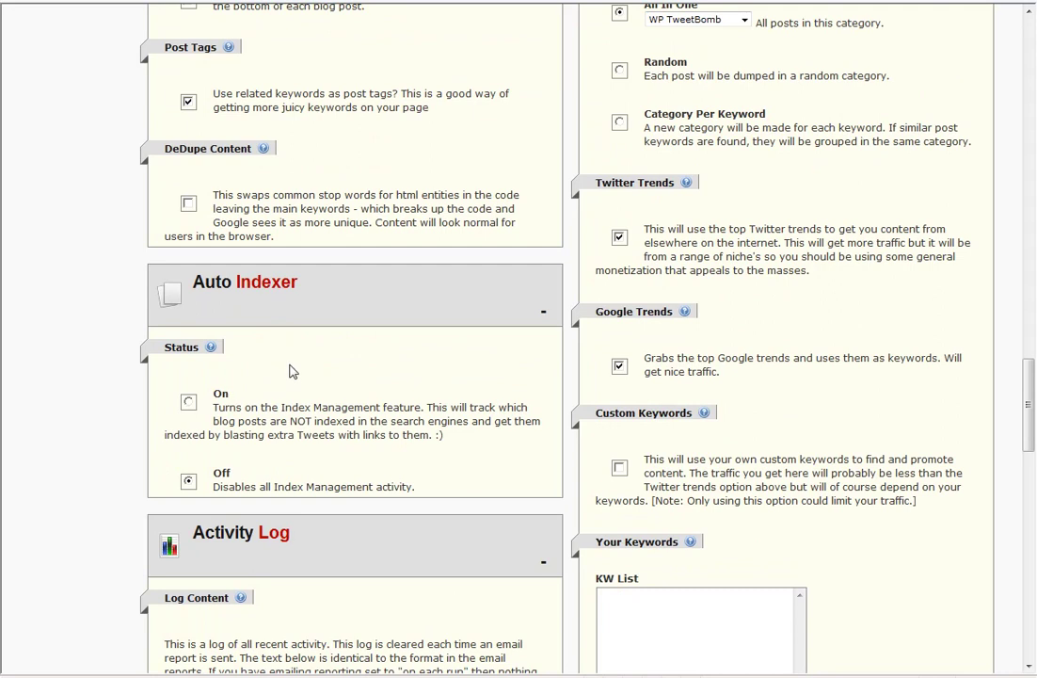
pyautogui.scroll(-1, 571, 380)
pyautogui.scroll(-1, 568, 377)
pyautogui.scroll(-2, 569, 377)
pyautogui.scroll(-2, 569, 376)
pyautogui.scroll(-4, 569, 376)
pyautogui.scroll(-5, 568, 377)
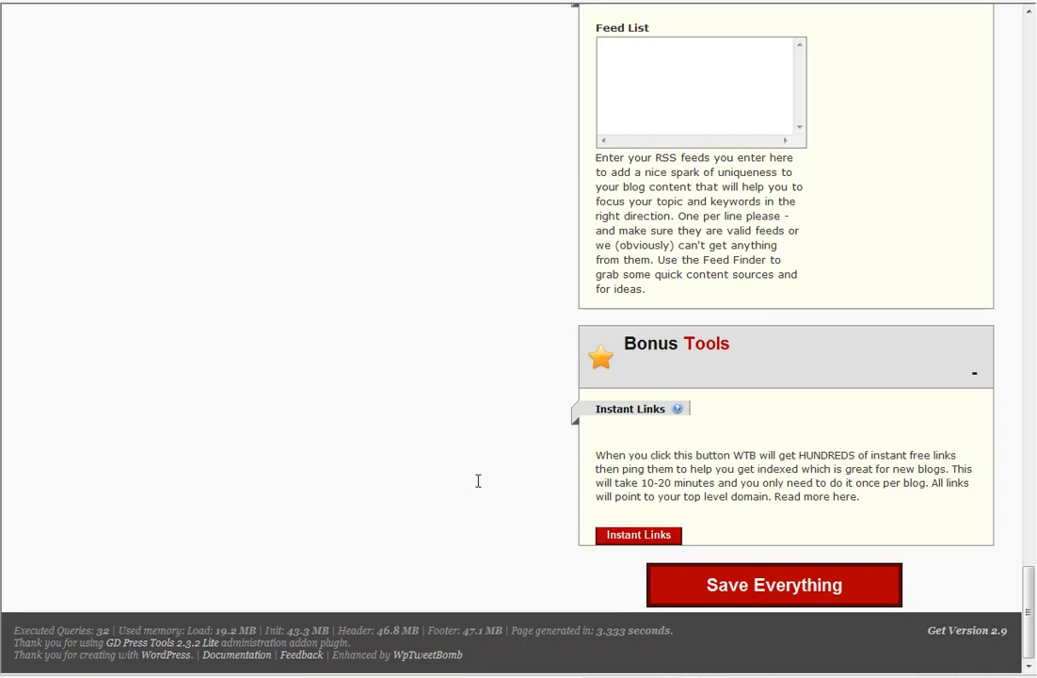
pyautogui.scroll(2, 475, 449)
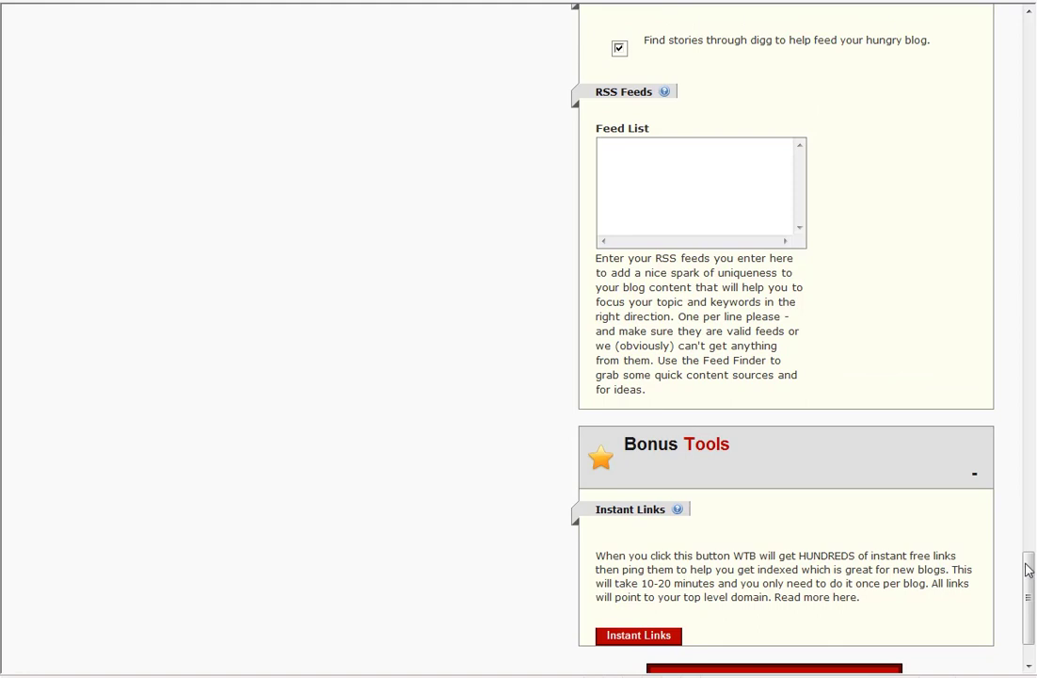
pyautogui.moveTo(1030, 574); pyautogui.dragTo(1032, 38)
pyautogui.scroll(-1, 1032, 38)
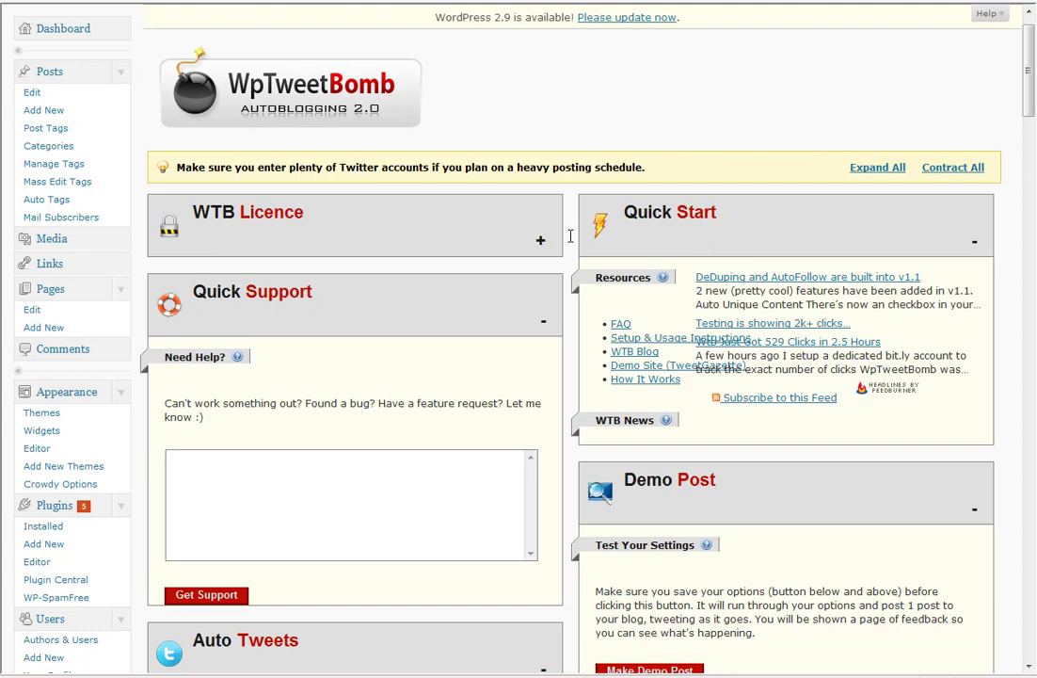
pyautogui.scroll(-1, 570, 236)
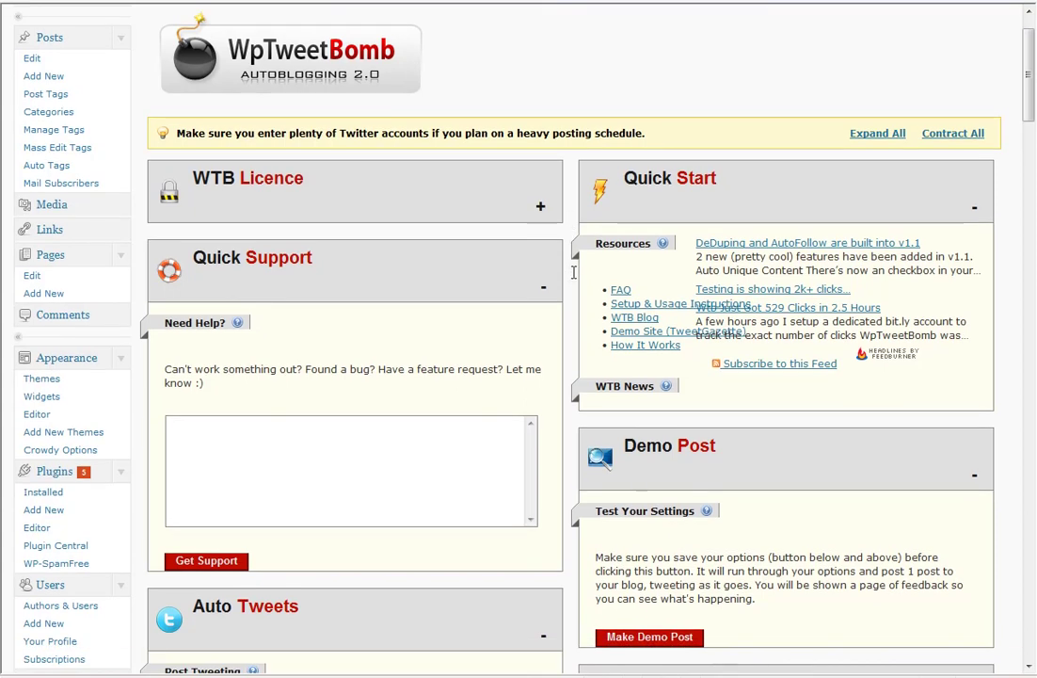